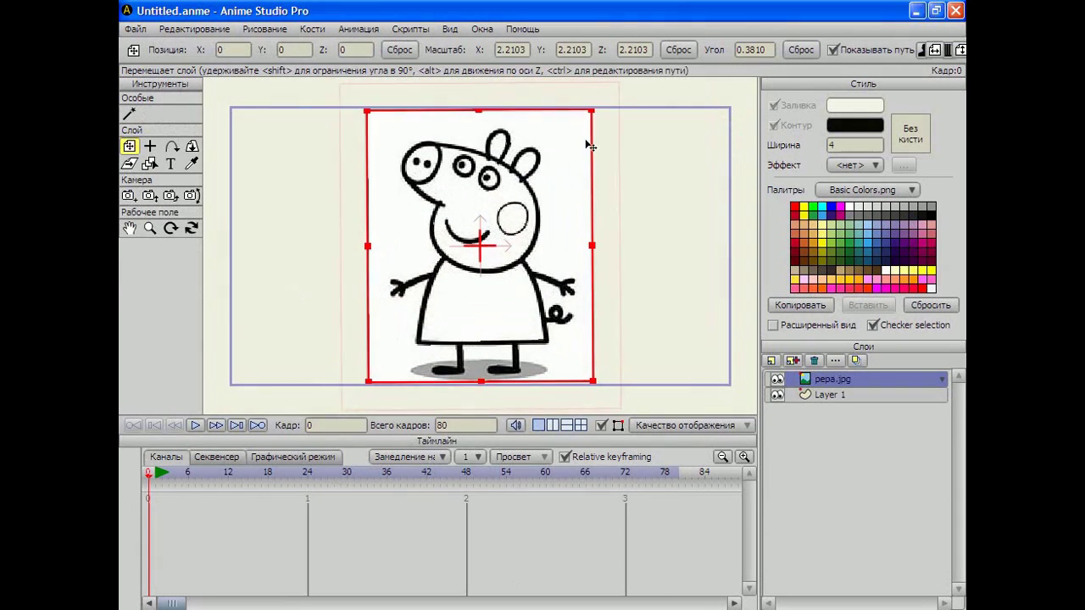
Select Layer 1 and scale it up uniformly to about 2.0 over the pig reference picture.
{"action": "left_click", "coordinate": [771, 361]}
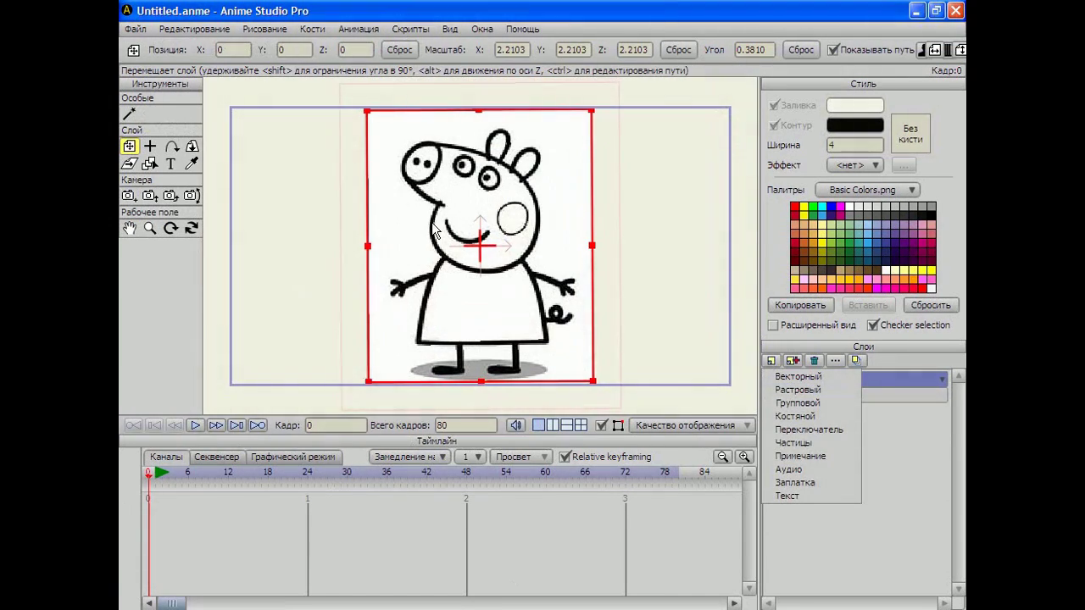
{"action": "left_click", "coordinate": [356, 428]}
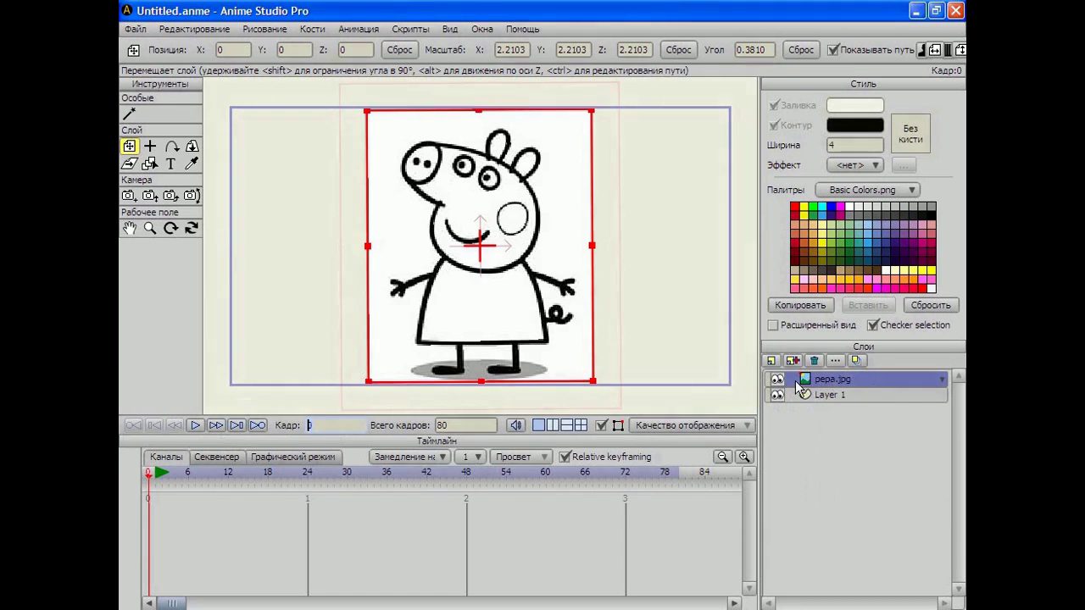
{"action": "left_click", "coordinate": [815, 397]}
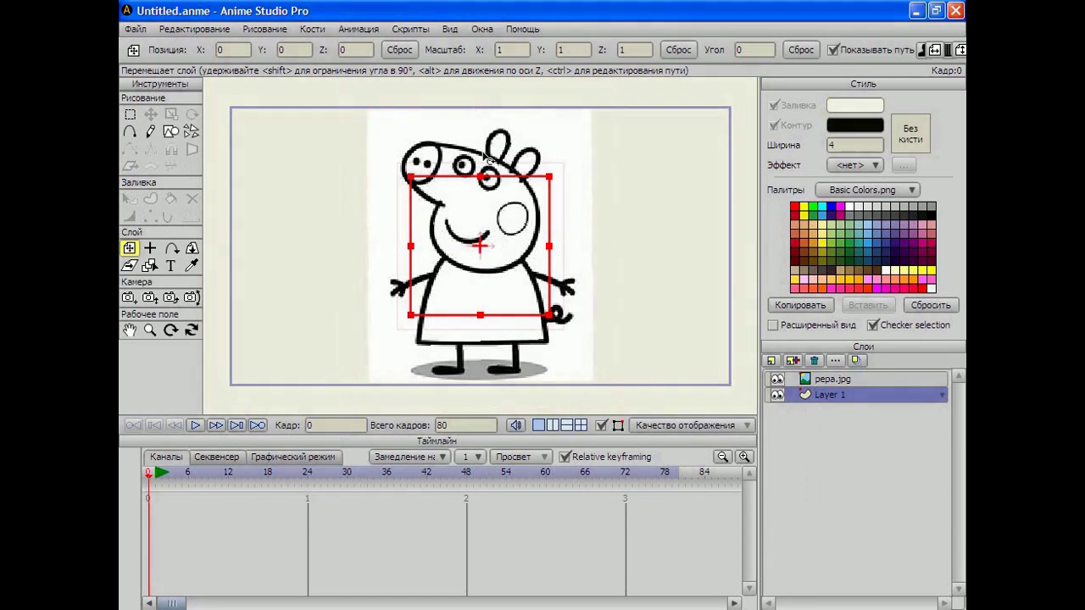
{"action": "left_click_drag", "start_coordinate": [551, 178], "coordinate": [623, 139]}
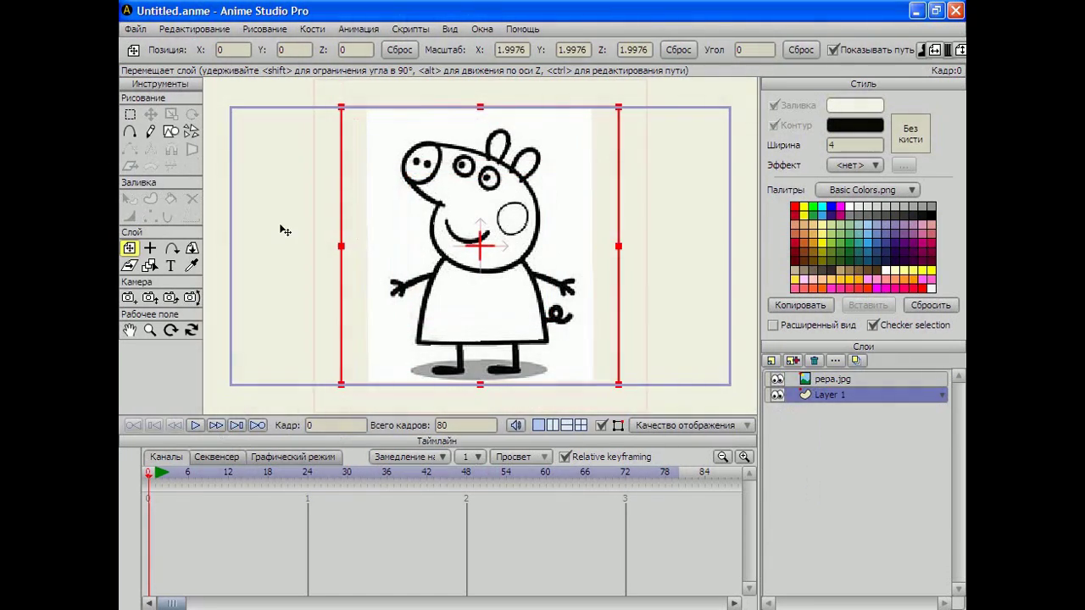
Switch the colour palette to Face.png and choose its peach skin tone as the fill colour.
{"action": "left_click", "coordinate": [853, 194]}
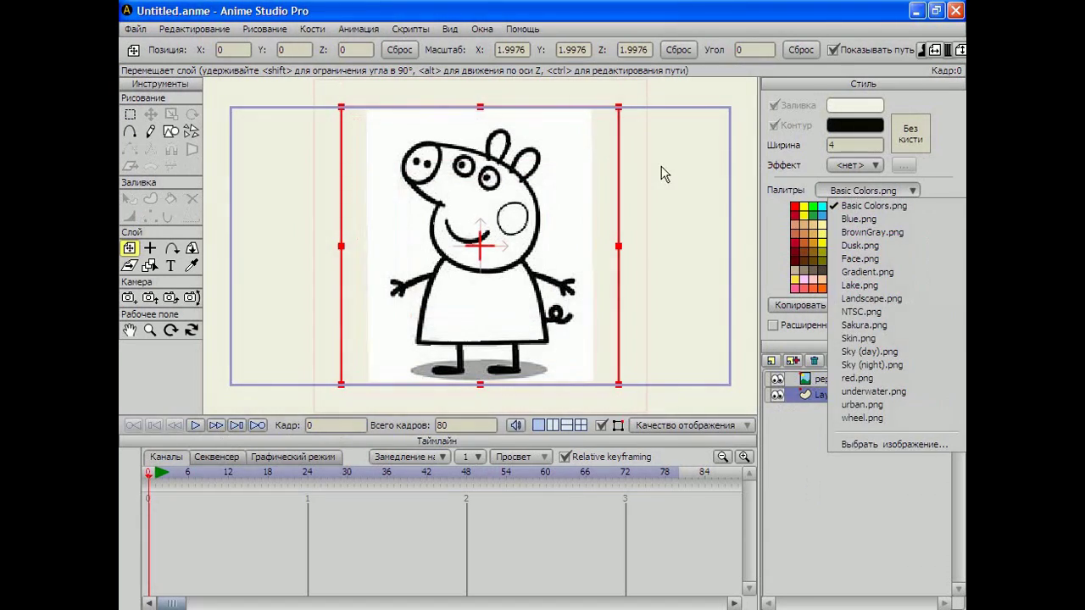
{"action": "left_click", "coordinate": [874, 259]}
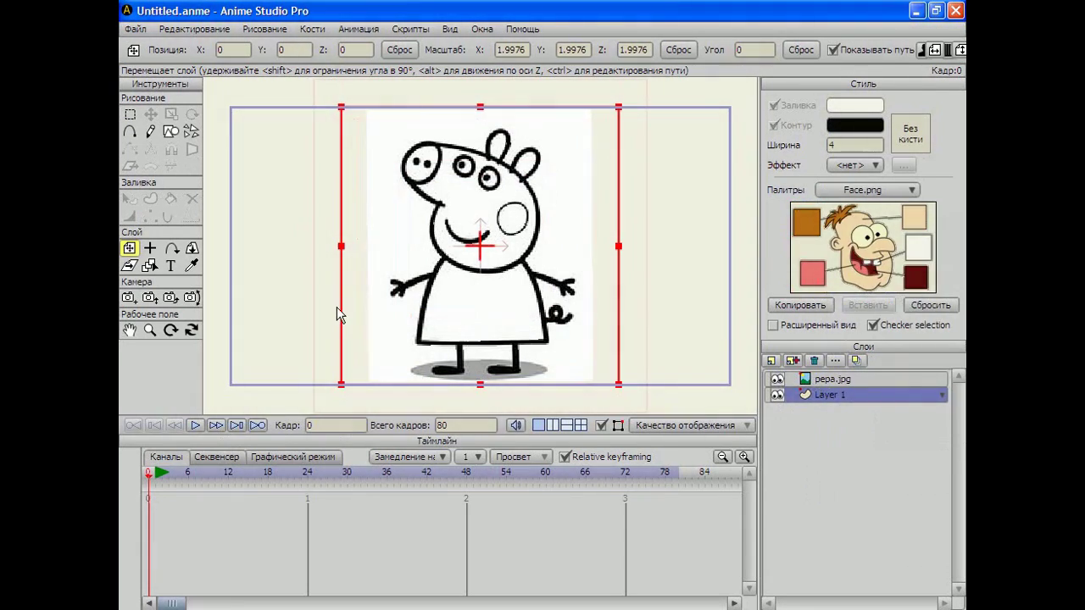
{"action": "left_click", "coordinate": [914, 219]}
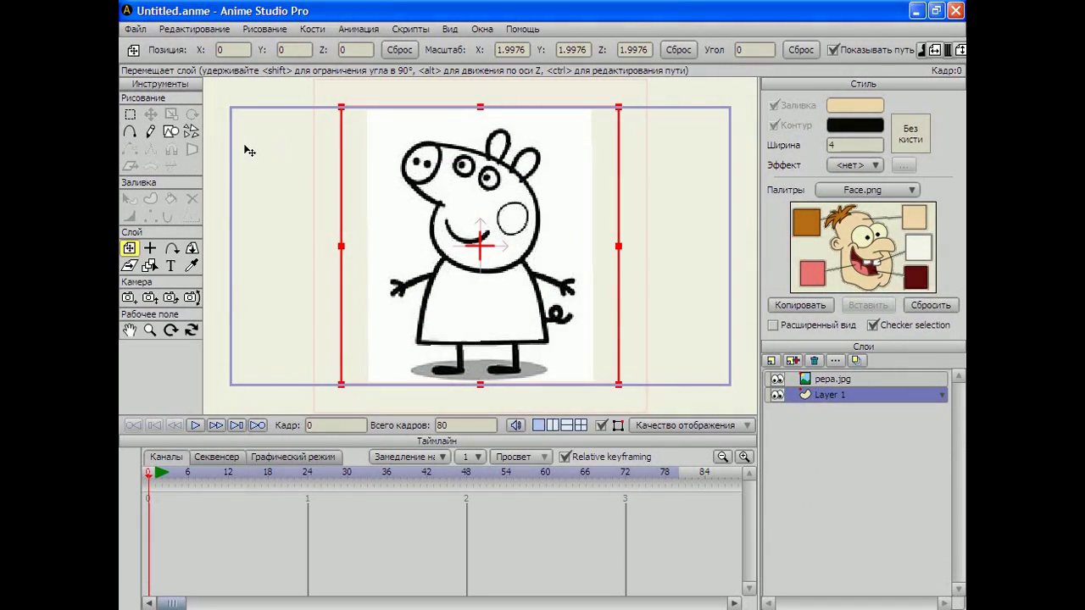
Trace the pig's head as a closed shape with the Add Point tool and add the snout's inner edge curve.
{"action": "left_click", "coordinate": [130, 331]}
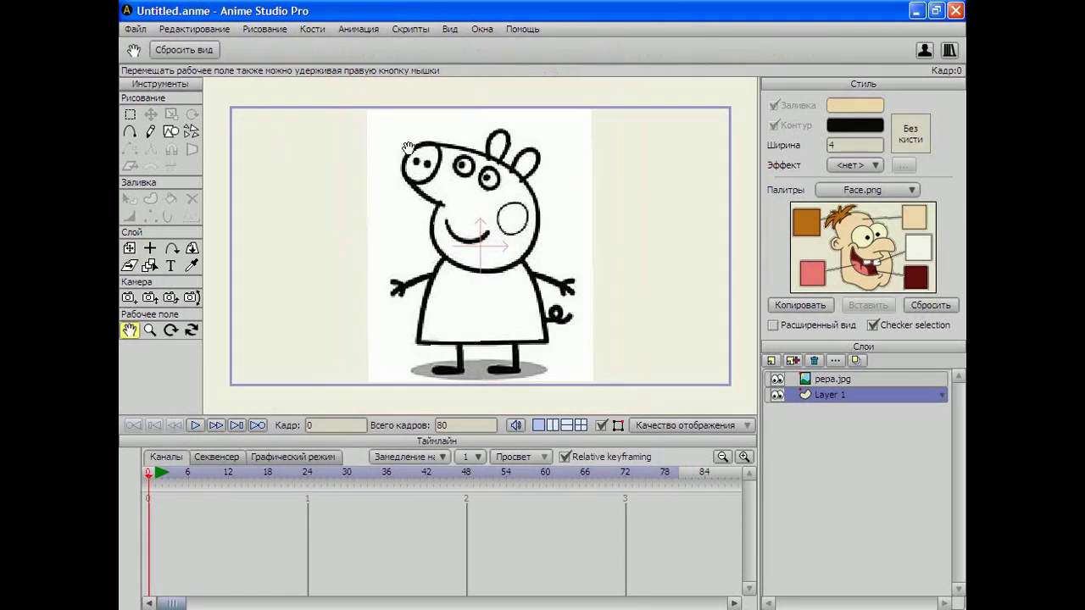
{"action": "mouse_move", "coordinate": [360, 149]}
{"action": "left_mouse_down"}
{"action": "mouse_move", "coordinate": [350, 196]}
{"action": "mouse_move", "coordinate": [363, 164]}
{"action": "left_mouse_up"}
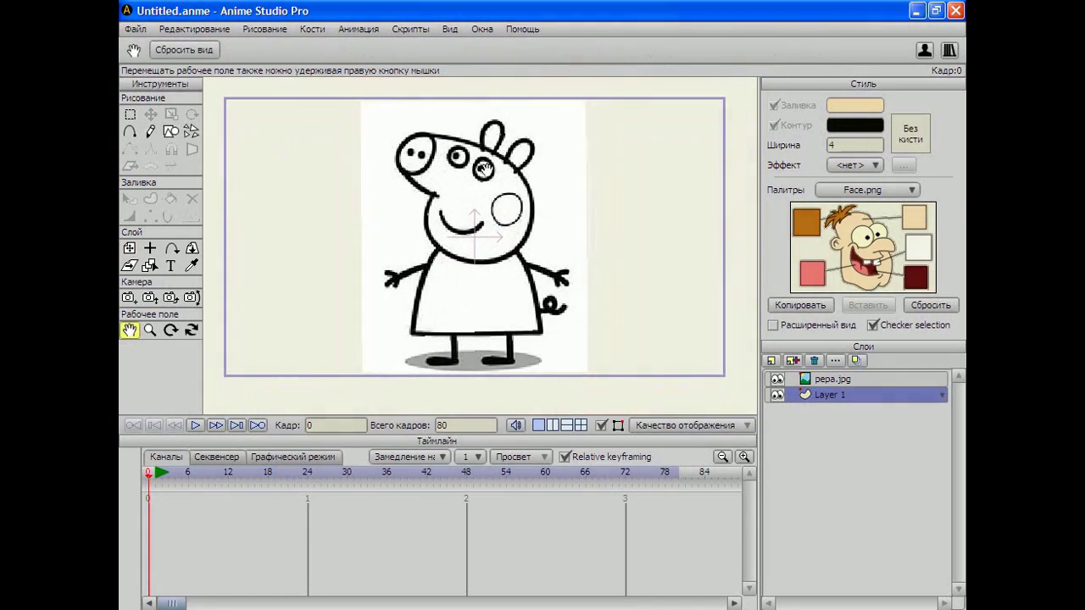
{"action": "scroll", "coordinate": [486, 167], "scroll_direction": "down", "scroll_amount": 1}
{"action": "scroll", "coordinate": [487, 167], "scroll_direction": "up", "scroll_amount": 3}
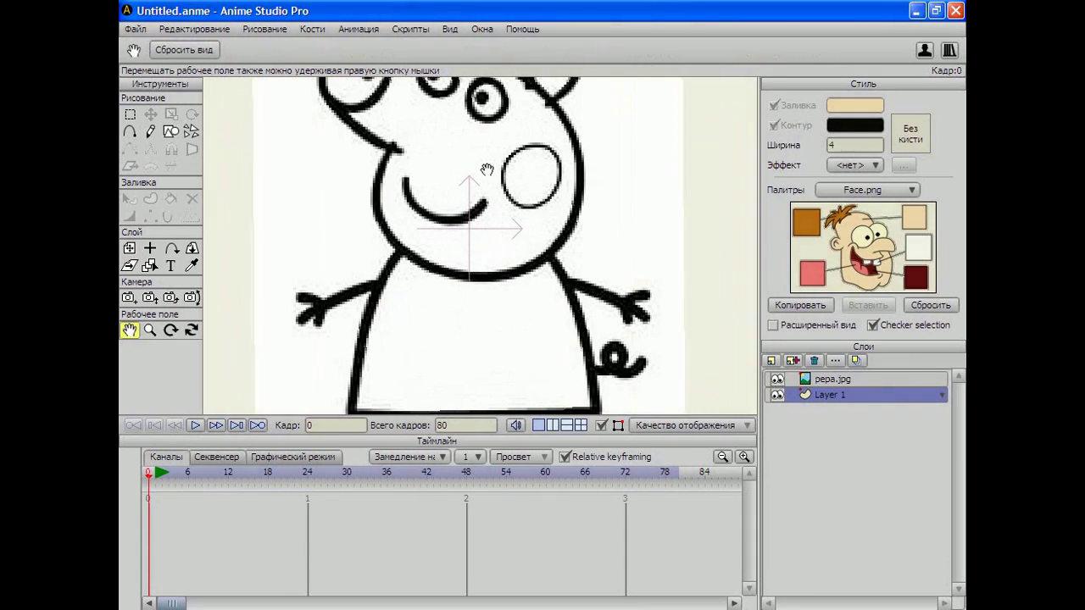
{"action": "scroll", "coordinate": [487, 167], "scroll_direction": "up", "scroll_amount": 2}
{"action": "left_click_drag", "start_coordinate": [484, 113], "coordinate": [490, 260]}
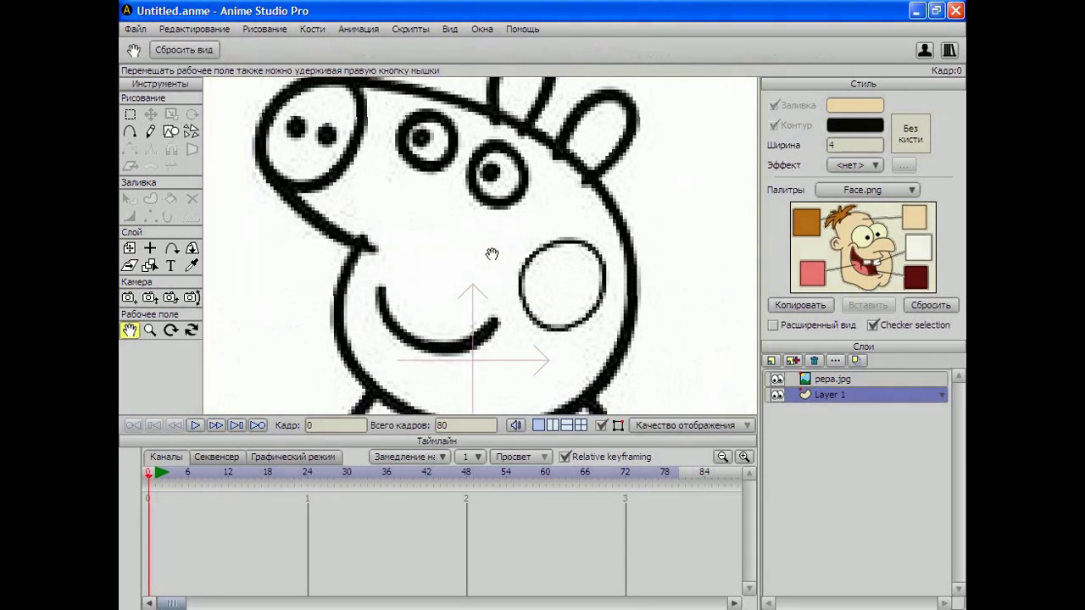
{"action": "scroll", "coordinate": [494, 233], "scroll_direction": "down", "scroll_amount": 1}
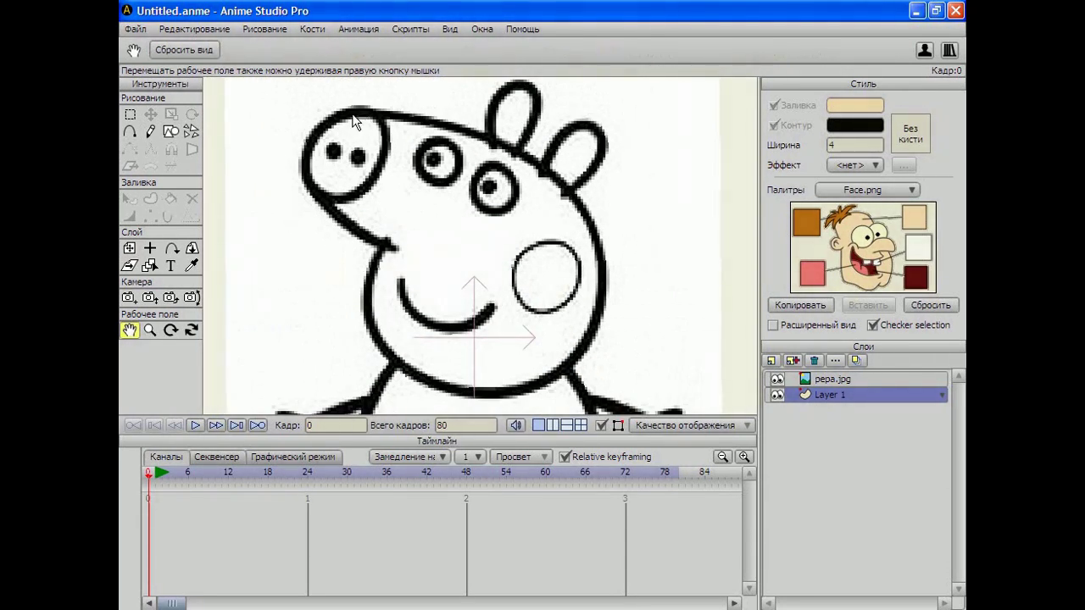
{"action": "left_click", "coordinate": [130, 132]}
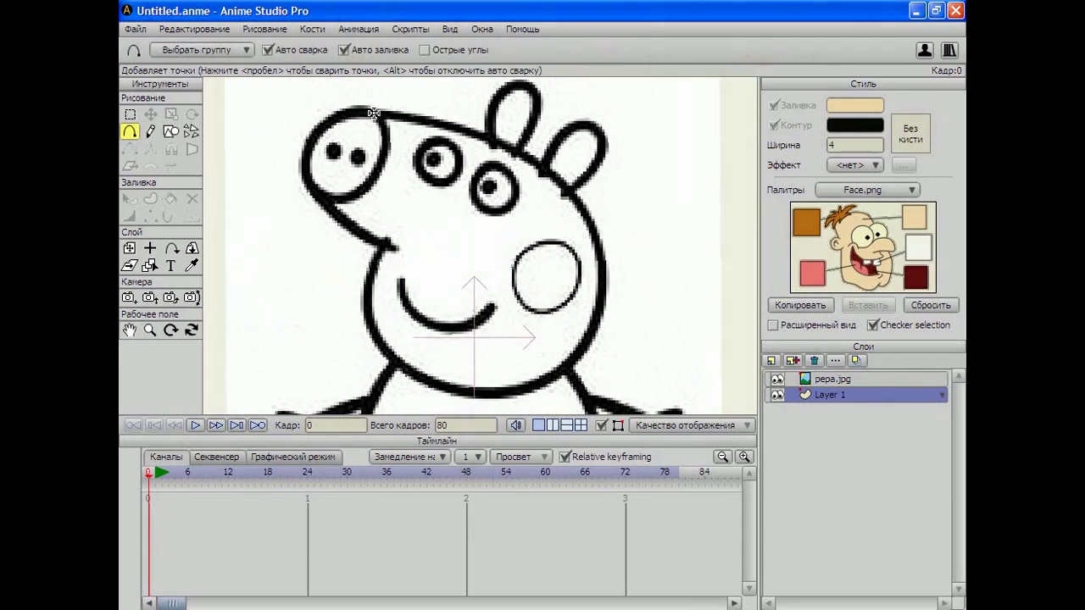
{"action": "mouse_move", "coordinate": [373, 113]}
{"action": "left_mouse_down"}
{"action": "mouse_move", "coordinate": [424, 117]}
{"action": "mouse_move", "coordinate": [546, 166]}
{"action": "mouse_move", "coordinate": [594, 235]}
{"action": "mouse_move", "coordinate": [598, 317]}
{"action": "mouse_move", "coordinate": [541, 382]}
{"action": "mouse_move", "coordinate": [451, 390]}
{"action": "mouse_move", "coordinate": [378, 339]}
{"action": "mouse_move", "coordinate": [368, 287]}
{"action": "mouse_move", "coordinate": [383, 244]}
{"action": "left_mouse_up"}
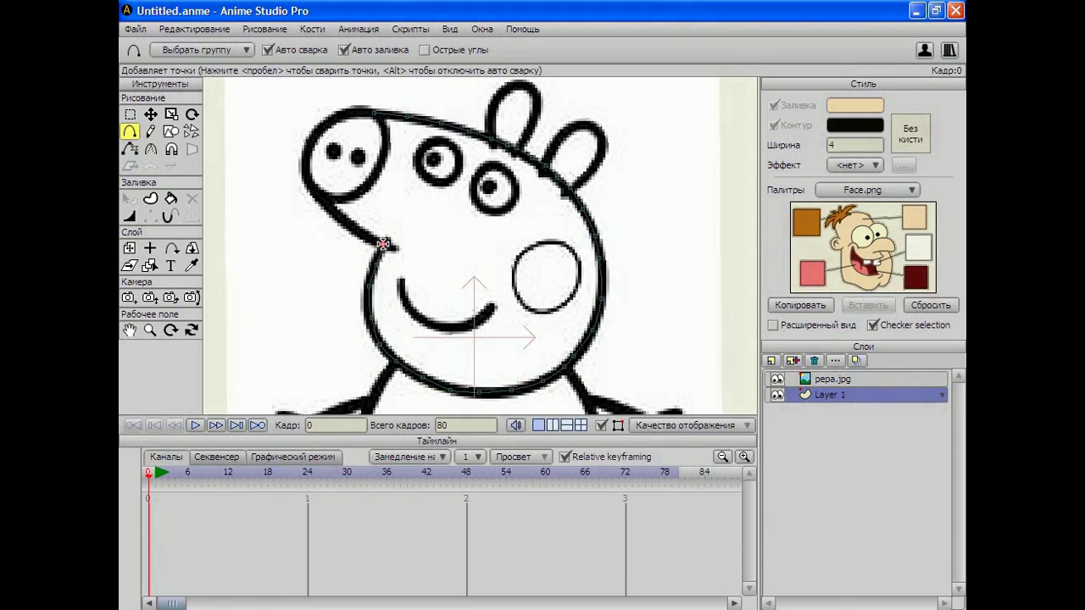
{"action": "mouse_move", "coordinate": [388, 238]}
{"action": "left_mouse_down"}
{"action": "mouse_move", "coordinate": [372, 243]}
{"action": "mouse_move", "coordinate": [383, 239]}
{"action": "mouse_move", "coordinate": [337, 217]}
{"action": "mouse_move", "coordinate": [307, 160]}
{"action": "mouse_move", "coordinate": [324, 121]}
{"action": "mouse_move", "coordinate": [374, 112]}
{"action": "left_mouse_up"}
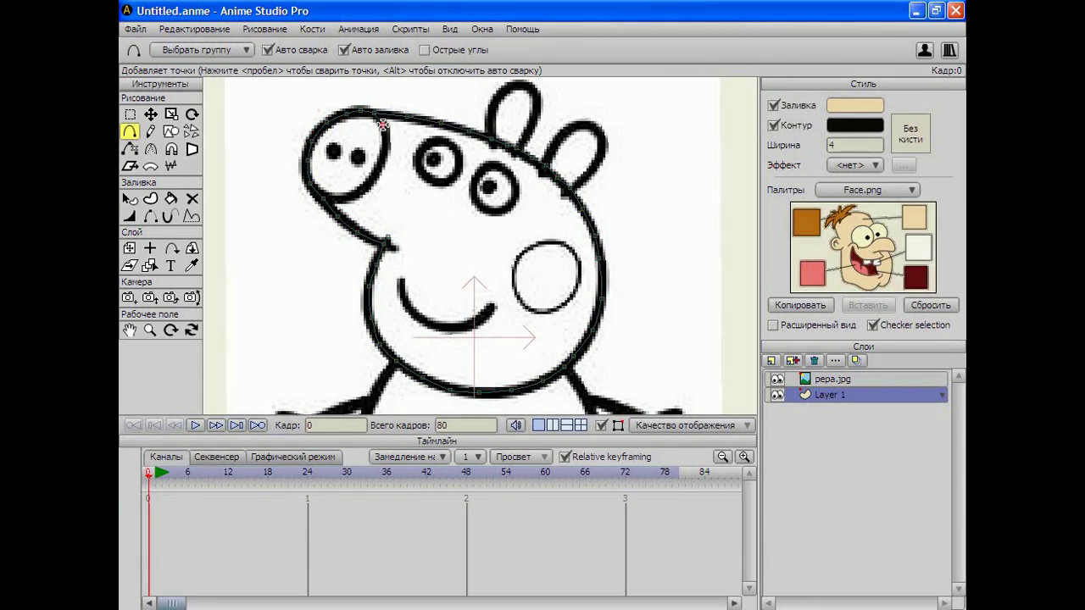
{"action": "left_click", "coordinate": [384, 130]}
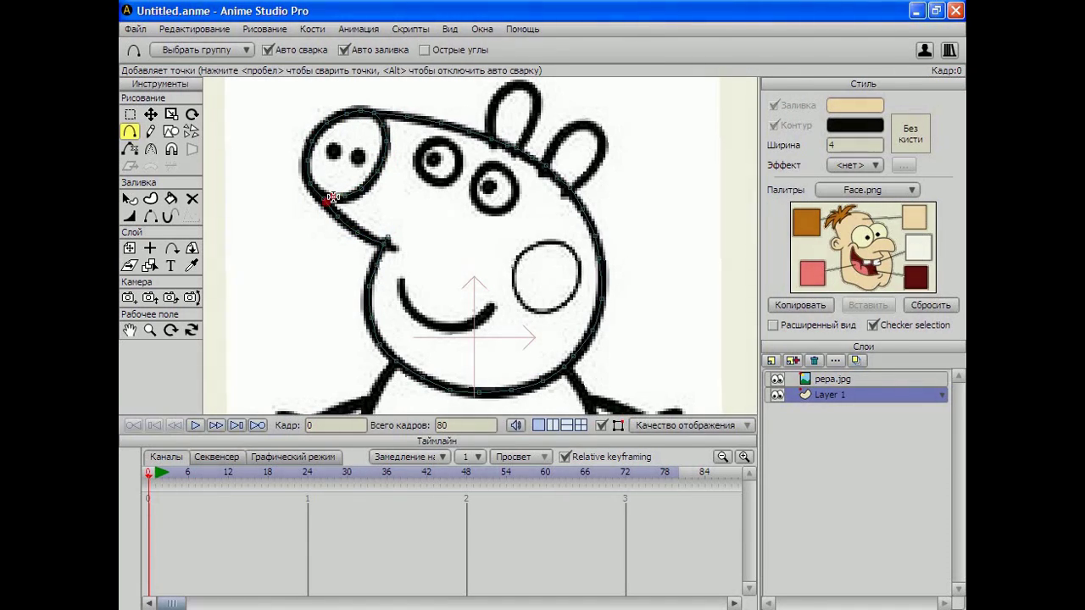
{"action": "left_click_drag", "start_coordinate": [330, 196], "coordinate": [372, 349]}
Trace the outer circles of both eyes as closed shapes on the pig's head.
{"action": "left_click", "coordinate": [419, 150]}
{"action": "left_click", "coordinate": [427, 141]}
{"action": "left_click", "coordinate": [431, 140]}
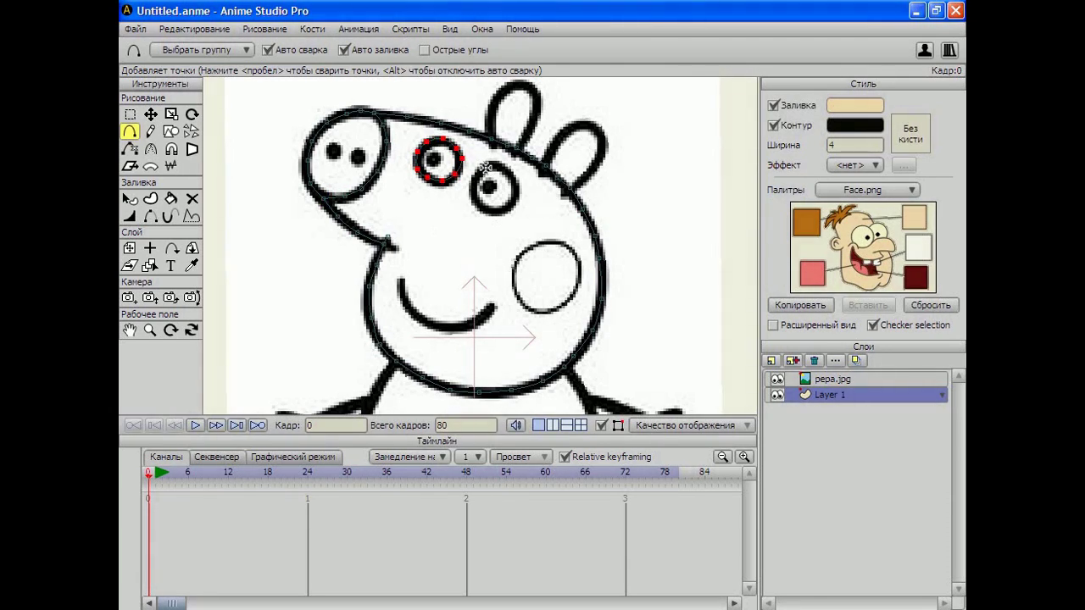
{"action": "key", "text": "ctrl+d"}
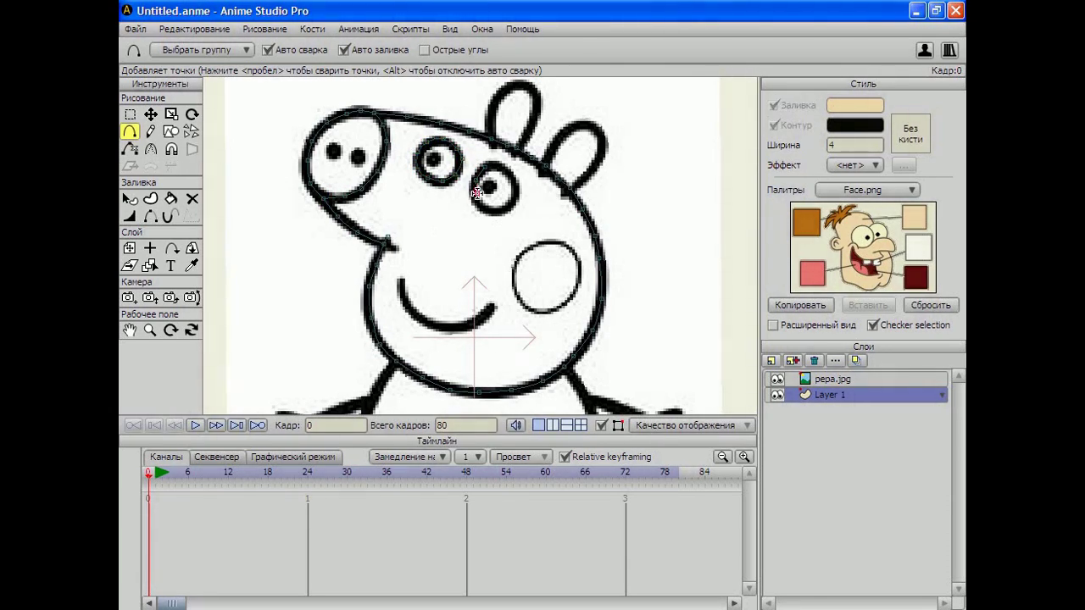
{"action": "mouse_move", "coordinate": [484, 207]}
{"action": "left_mouse_down"}
{"action": "mouse_move", "coordinate": [500, 207]}
{"action": "mouse_move", "coordinate": [513, 189]}
{"action": "mouse_move", "coordinate": [499, 163]}
{"action": "mouse_move", "coordinate": [484, 168]}
{"action": "left_mouse_up"}
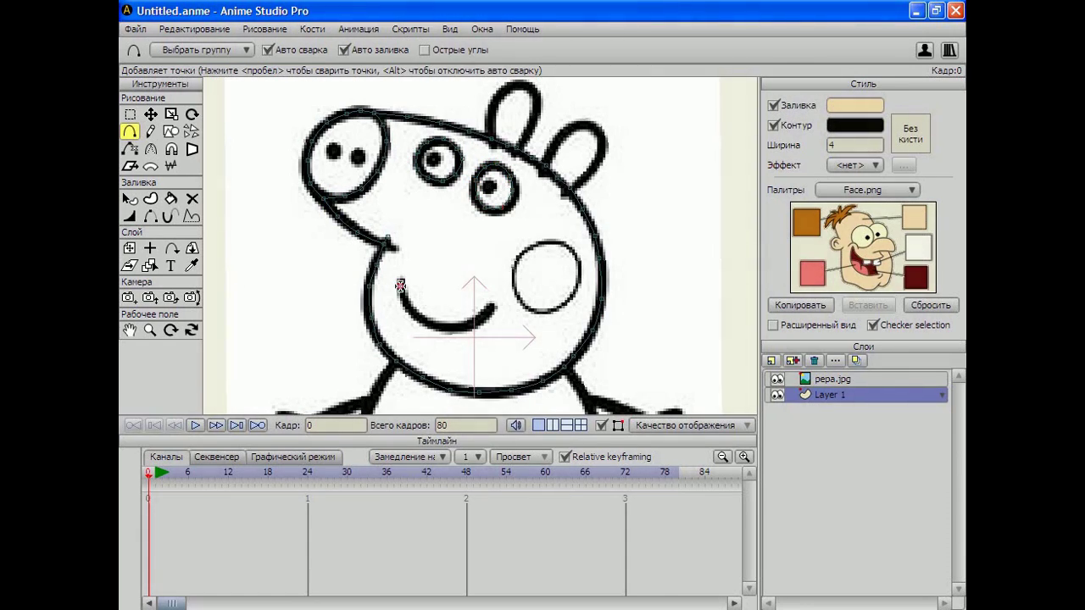
Trace the smiling mouth as an open curve and the round cheek as a closed shape.
{"action": "key", "text": "ctrl+d"}
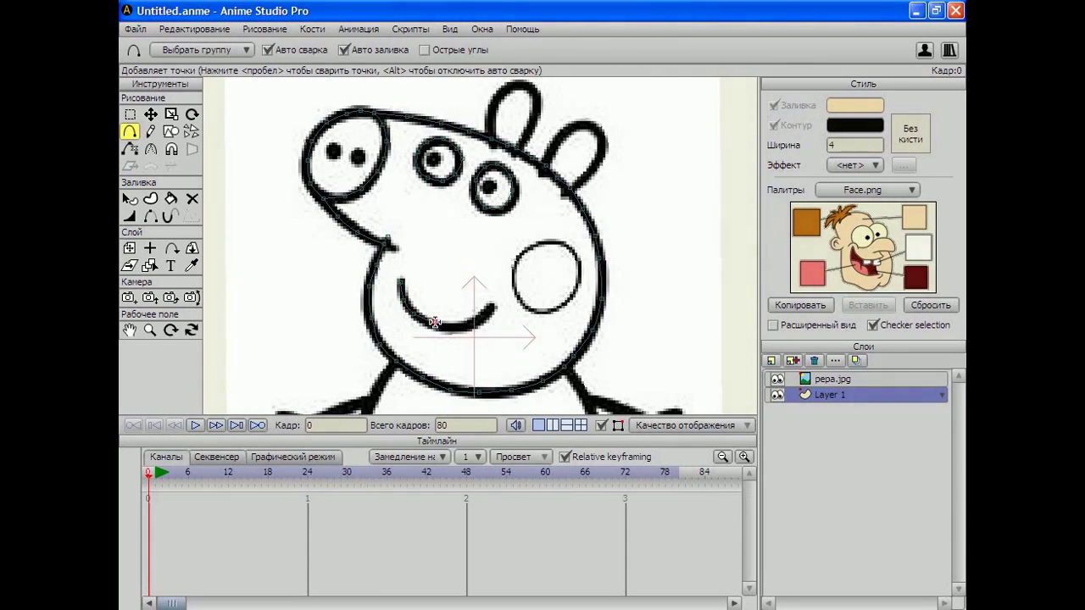
{"action": "left_click_drag", "start_coordinate": [481, 318], "coordinate": [492, 306]}
{"action": "left_click", "coordinate": [519, 258]}
{"action": "mouse_move", "coordinate": [519, 257]}
{"action": "left_mouse_down"}
{"action": "mouse_move", "coordinate": [517, 288]}
{"action": "mouse_move", "coordinate": [533, 309]}
{"action": "mouse_move", "coordinate": [546, 314]}
{"action": "mouse_move", "coordinate": [577, 292]}
{"action": "mouse_move", "coordinate": [572, 248]}
{"action": "mouse_move", "coordinate": [522, 252]}
{"action": "left_mouse_up"}
Trace both ears as curves ending on the head outline, adjusting the end point of the ear nearer the snout.
{"action": "left_click", "coordinate": [128, 329]}
{"action": "left_click_drag", "start_coordinate": [329, 190], "coordinate": [247, 293]}
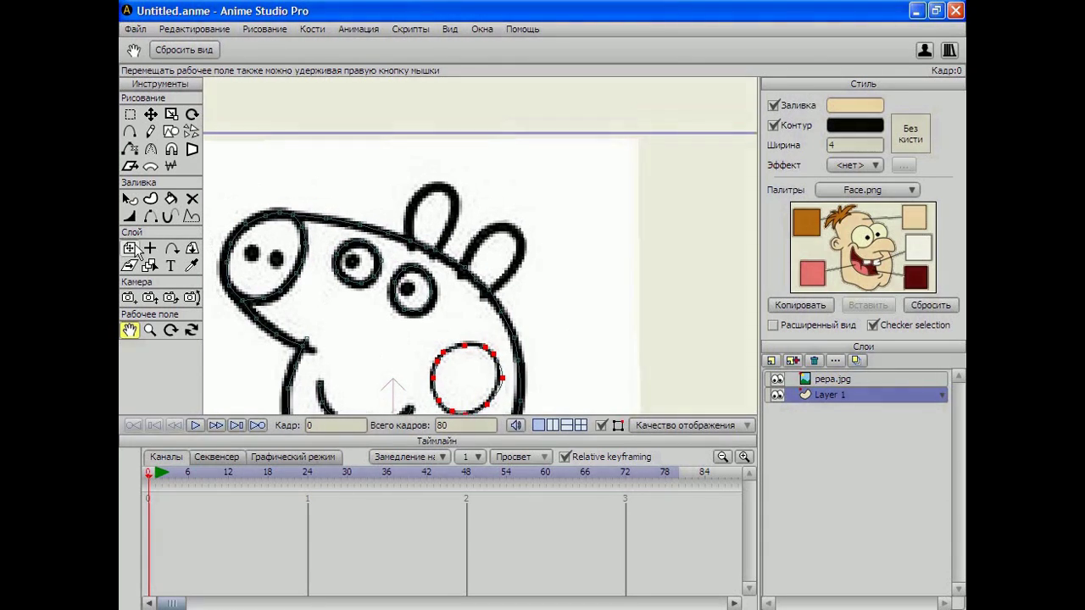
{"action": "left_click", "coordinate": [129, 132]}
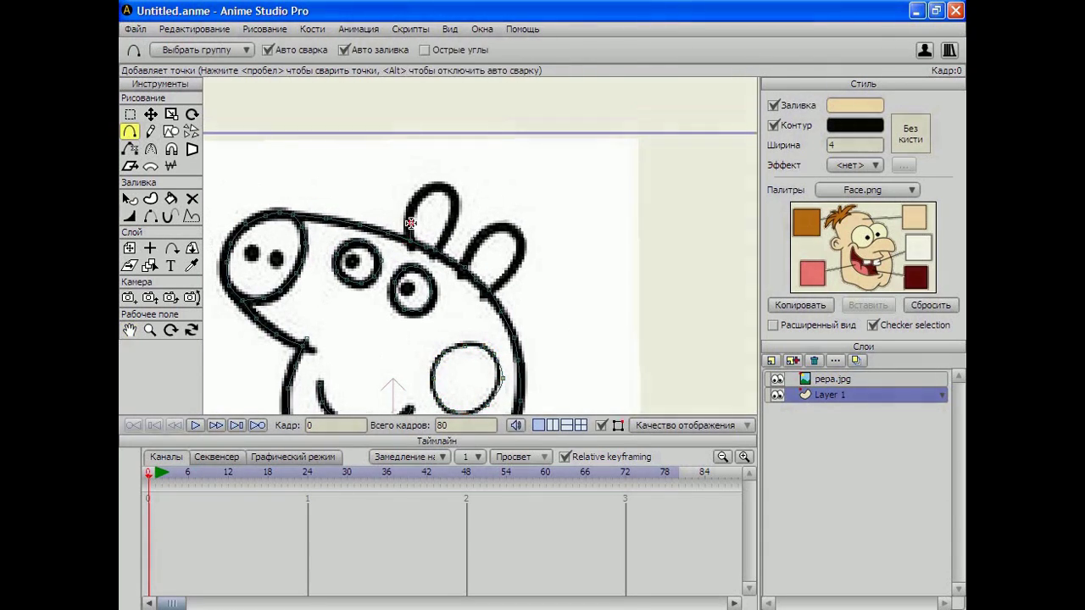
{"action": "key", "text": "Return"}
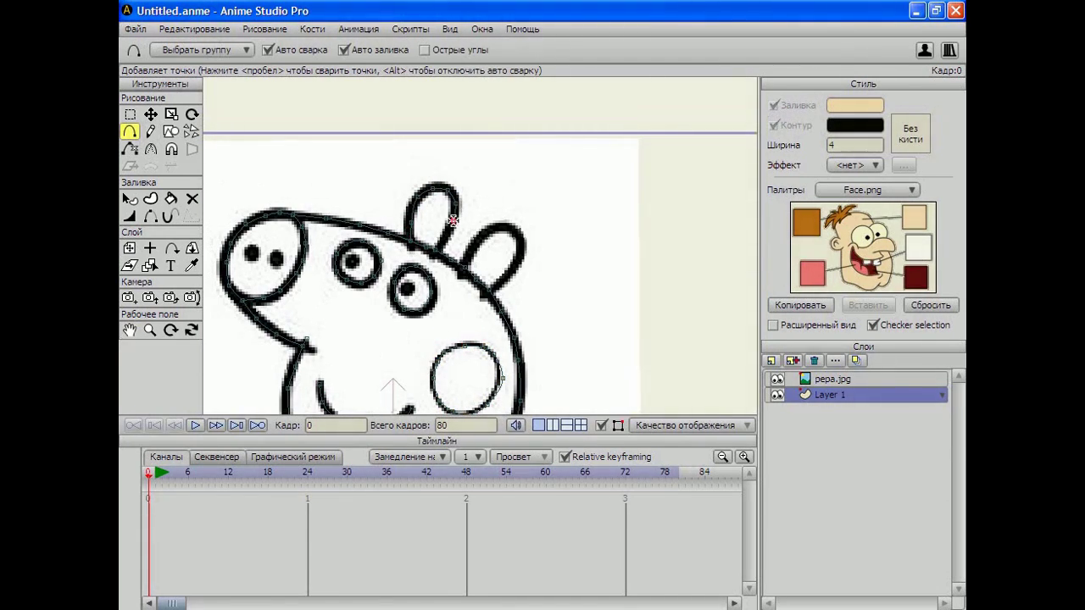
{"action": "left_click", "coordinate": [441, 248]}
{"action": "left_click", "coordinate": [150, 114]}
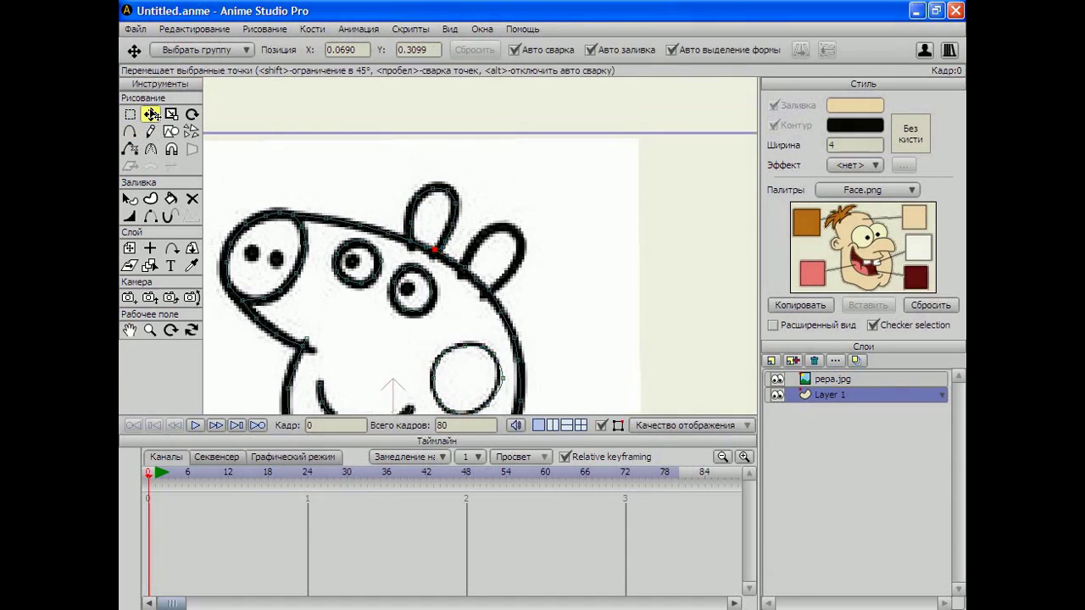
{"action": "left_click_drag", "start_coordinate": [444, 258], "coordinate": [439, 254]}
{"action": "left_click", "coordinate": [130, 131]}
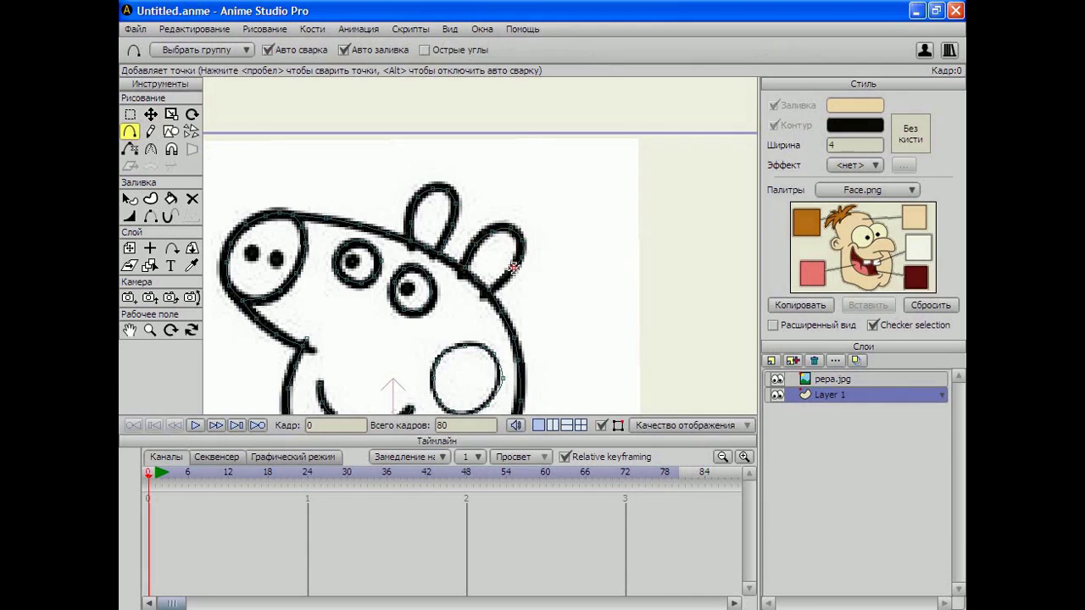
{"action": "left_click", "coordinate": [489, 289]}
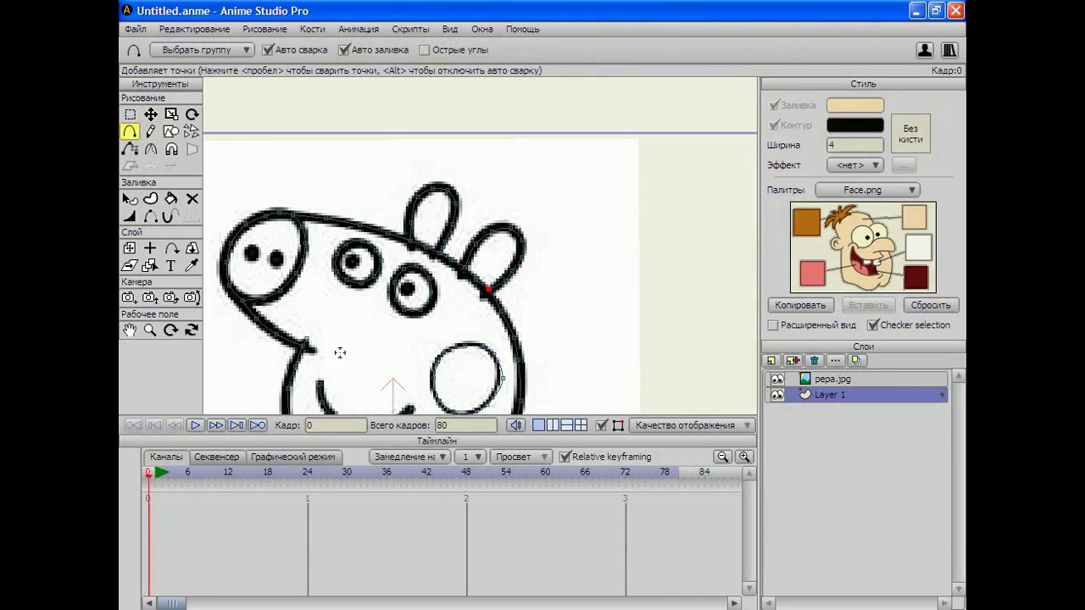
Trace the dress outline below the head and both arms with their fingers.
{"action": "left_click", "coordinate": [128, 330]}
{"action": "mouse_move", "coordinate": [255, 376]}
{"action": "left_mouse_down"}
{"action": "mouse_move", "coordinate": [325, 193]}
{"action": "mouse_move", "coordinate": [288, 177]}
{"action": "left_mouse_up"}
{"action": "left_click", "coordinate": [129, 132]}
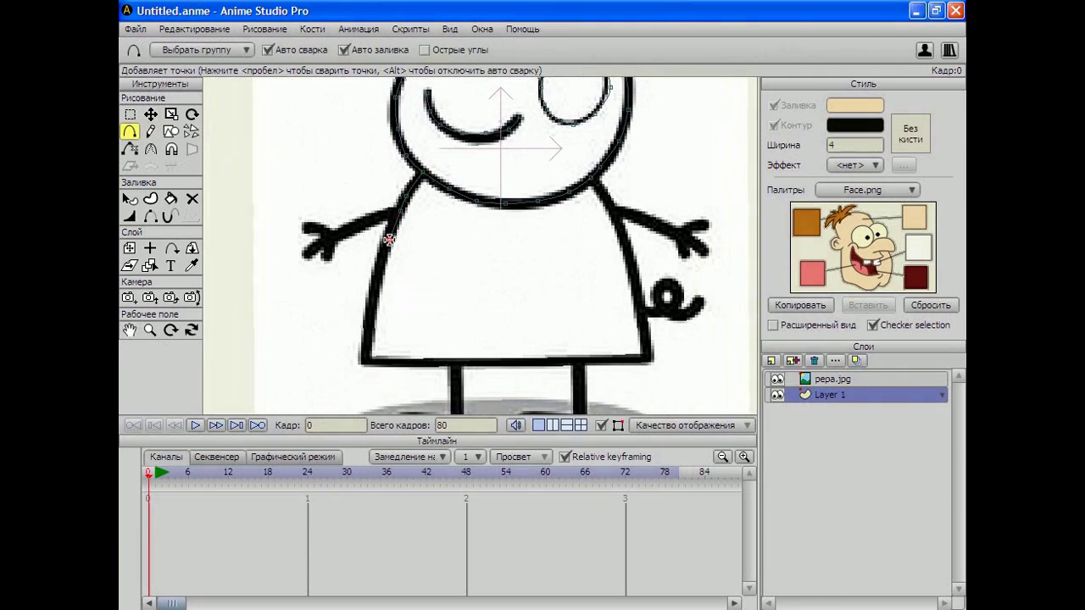
{"action": "mouse_move", "coordinate": [389, 240]}
{"action": "left_mouse_down"}
{"action": "mouse_move", "coordinate": [363, 362]}
{"action": "mouse_move", "coordinate": [513, 362]}
{"action": "left_mouse_up"}
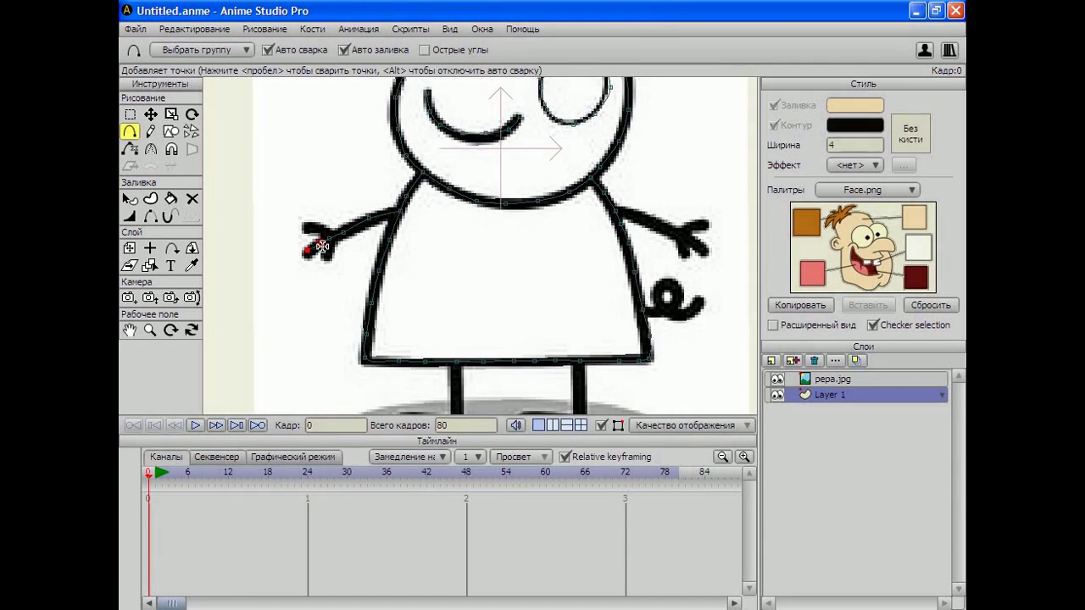
{"action": "left_click_drag", "start_coordinate": [329, 240], "coordinate": [309, 227]}
{"action": "left_click_drag", "start_coordinate": [620, 212], "coordinate": [685, 251]}
Trace both legs from the dress hem down through the feet as open curves.
{"action": "left_click", "coordinate": [129, 330]}
{"action": "left_click_drag", "start_coordinate": [281, 332], "coordinate": [268, 211]}
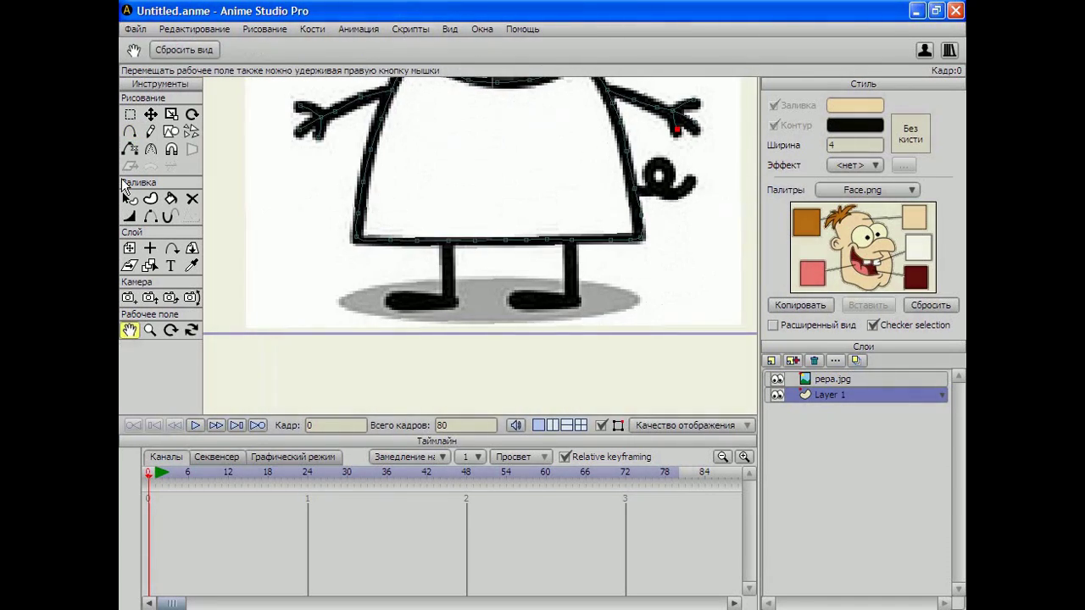
{"action": "left_click", "coordinate": [129, 131]}
{"action": "mouse_move", "coordinate": [448, 244]}
{"action": "left_mouse_down"}
{"action": "mouse_move", "coordinate": [450, 302]}
{"action": "mouse_move", "coordinate": [389, 302]}
{"action": "left_mouse_up"}
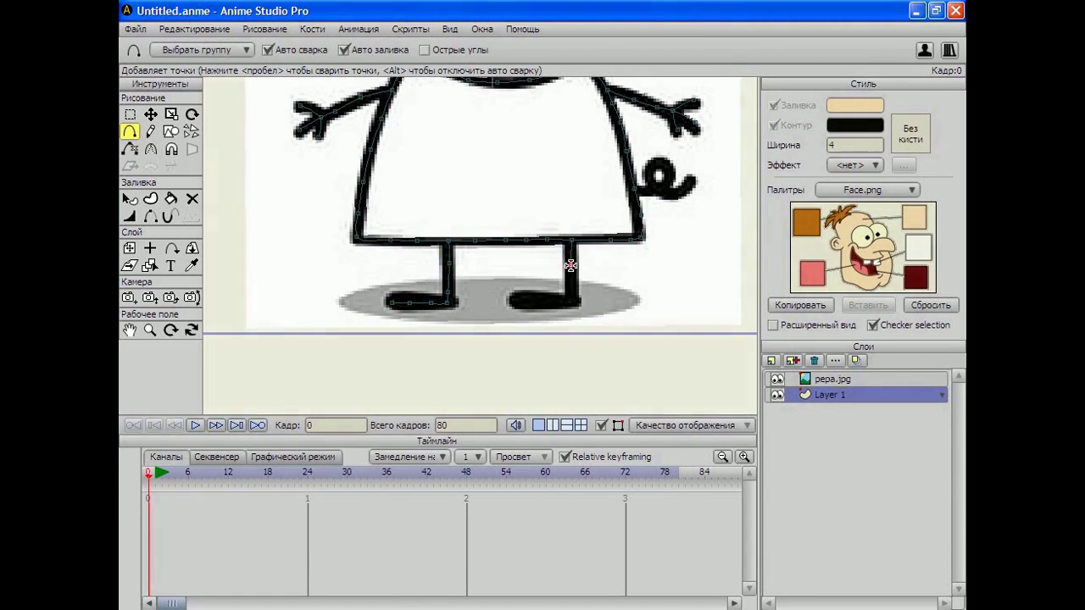
{"action": "left_click_drag", "start_coordinate": [570, 265], "coordinate": [516, 299]}
Turn off auto-welding (Авто сварка) and trace the curly tail outward from the side of the dress.
{"action": "left_click", "coordinate": [129, 330]}
{"action": "mouse_move", "coordinate": [340, 158]}
{"action": "left_mouse_down"}
{"action": "mouse_move", "coordinate": [246, 218]}
{"action": "mouse_move", "coordinate": [325, 254]}
{"action": "left_mouse_up"}
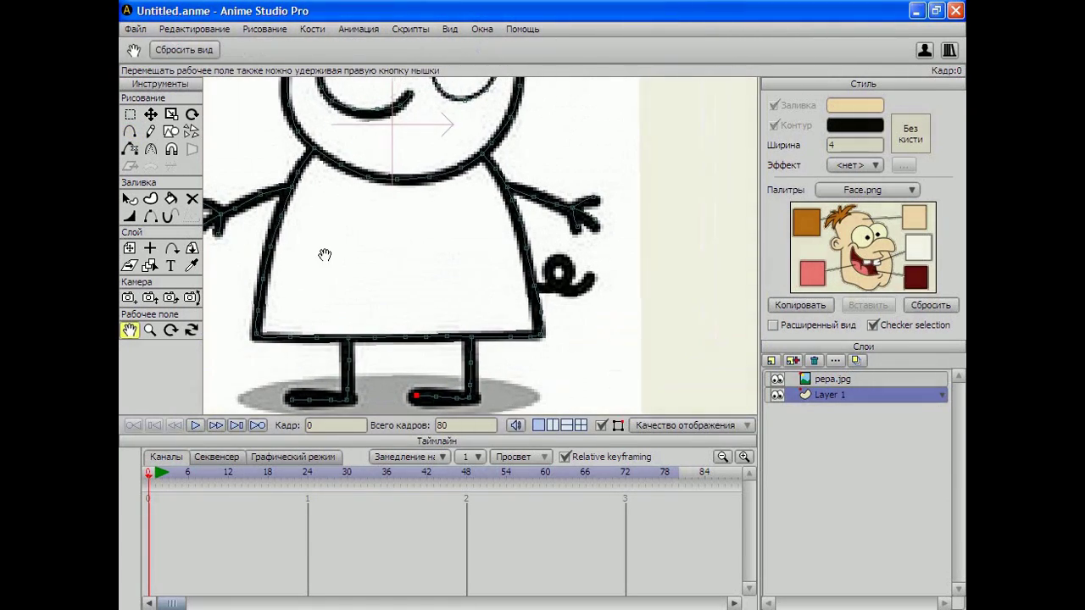
{"action": "left_click", "coordinate": [132, 134]}
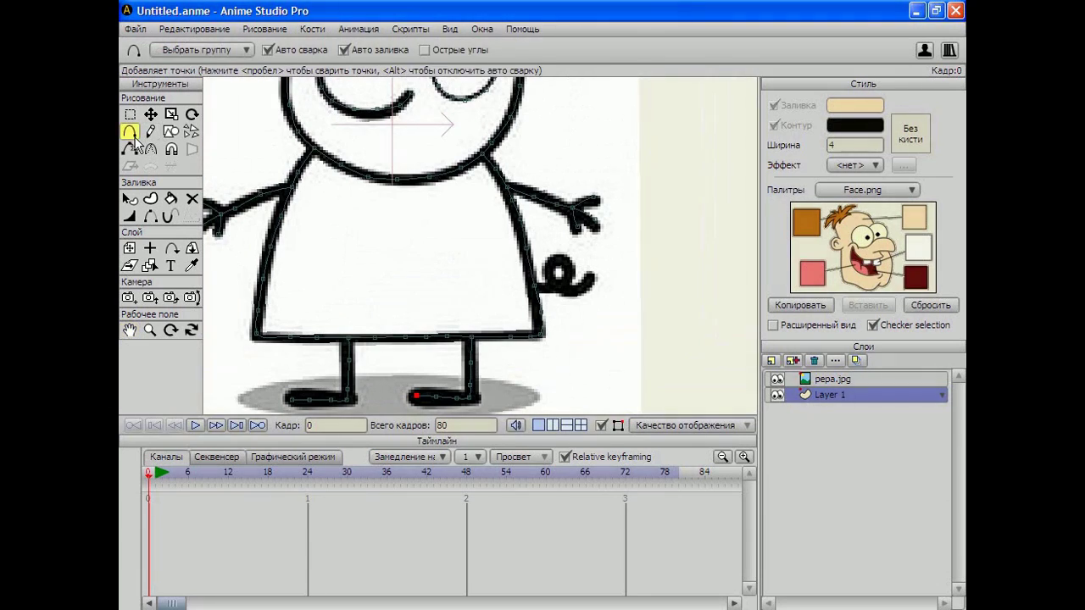
{"action": "left_click", "coordinate": [267, 50]}
{"action": "mouse_move", "coordinate": [537, 286]}
{"action": "left_mouse_down"}
{"action": "mouse_move", "coordinate": [565, 285]}
{"action": "mouse_move", "coordinate": [559, 260]}
{"action": "mouse_move", "coordinate": [549, 267]}
{"action": "mouse_move", "coordinate": [561, 288]}
{"action": "mouse_move", "coordinate": [574, 293]}
{"action": "mouse_move", "coordinate": [590, 278]}
{"action": "left_mouse_up"}
Hide the pepa.jpg reference layer to inspect the traced shapes around the head.
{"action": "left_click", "coordinate": [129, 330]}
{"action": "left_click_drag", "start_coordinate": [220, 148], "coordinate": [276, 295]}
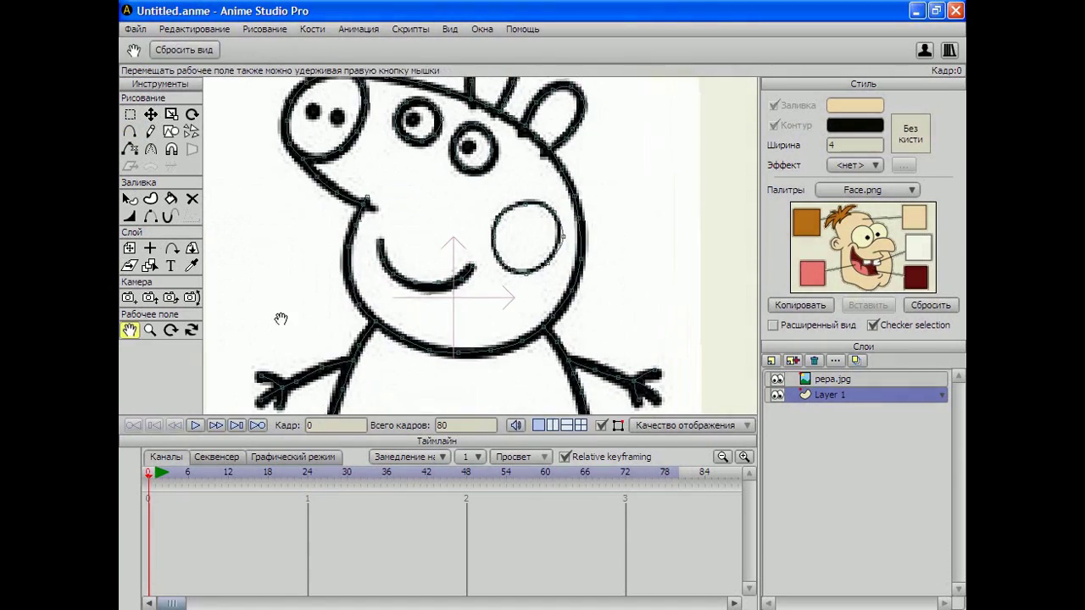
{"action": "left_click_drag", "start_coordinate": [296, 194], "coordinate": [308, 239]}
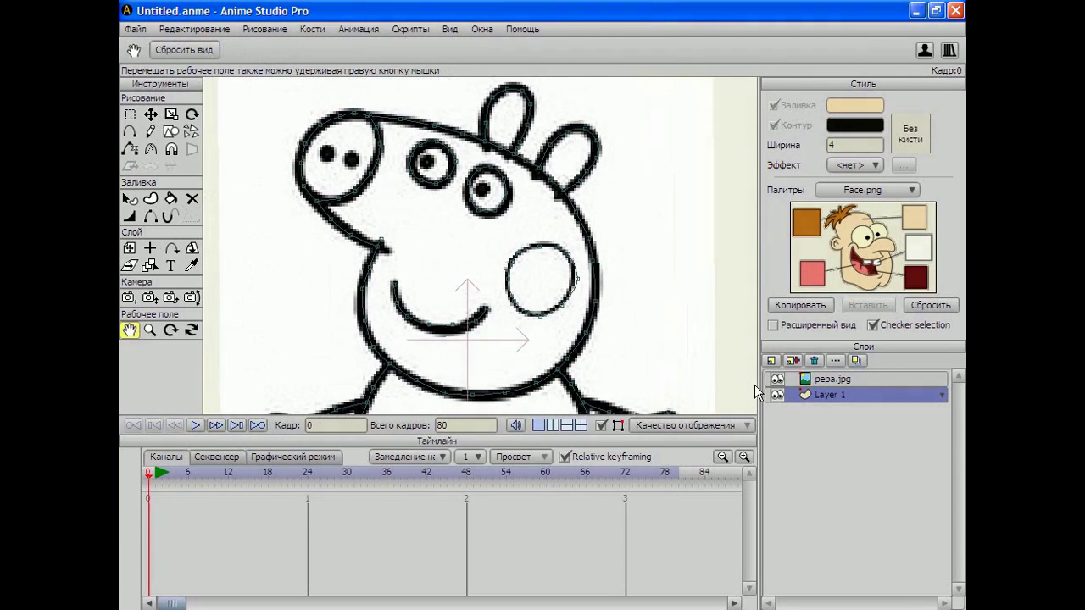
{"action": "left_click", "coordinate": [778, 380]}
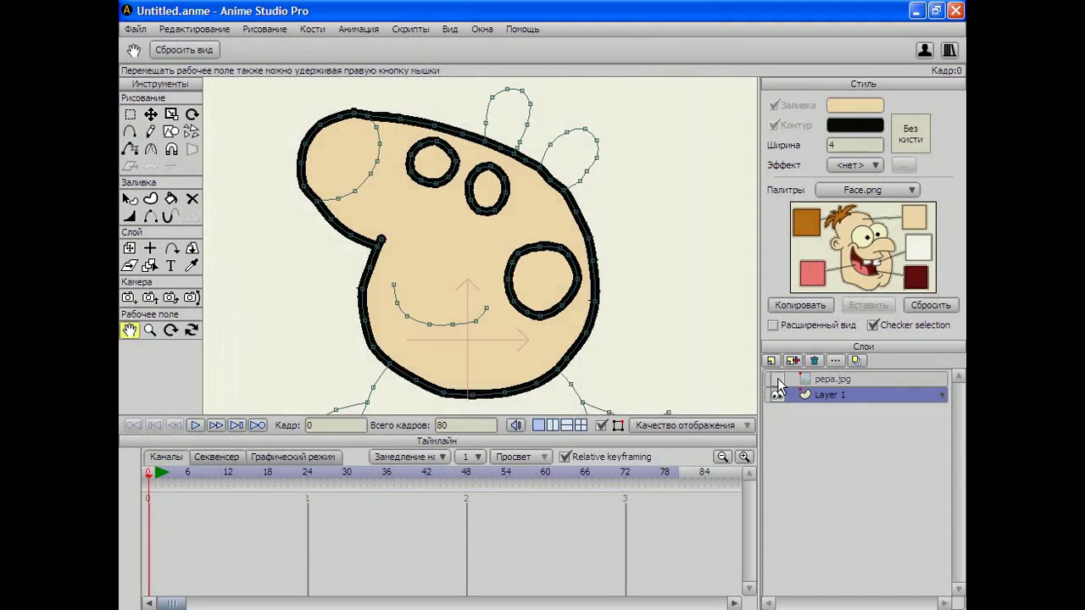
Fill both ears with the beige skin colour and a black outline, then hide the pepa.jpg reference layer.
{"action": "left_click", "coordinate": [777, 379]}
{"action": "left_click_drag", "start_coordinate": [268, 313], "coordinate": [280, 323]}
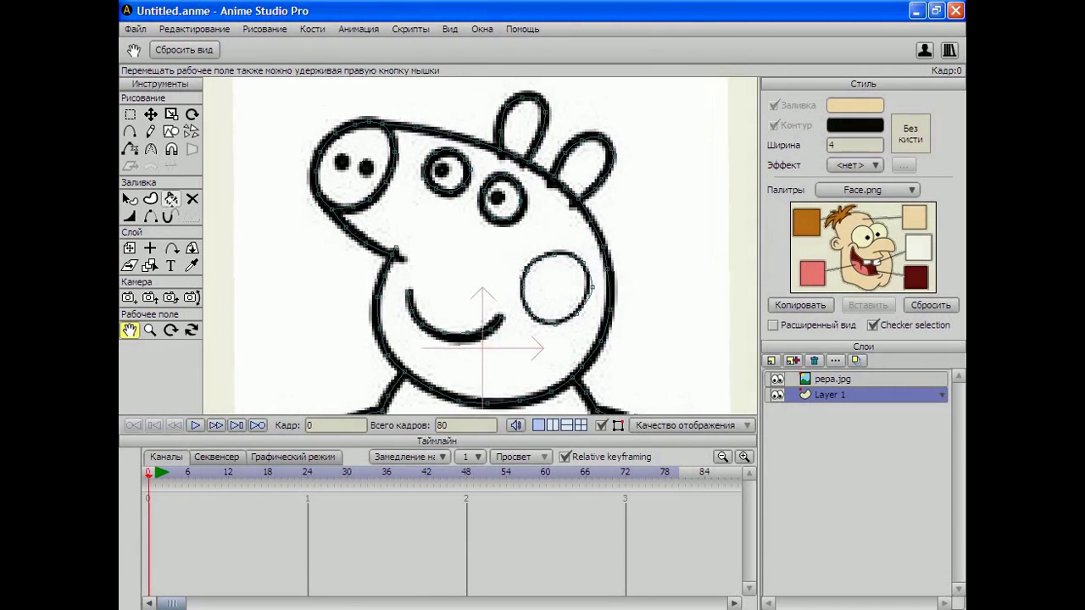
{"action": "left_click", "coordinate": [171, 198]}
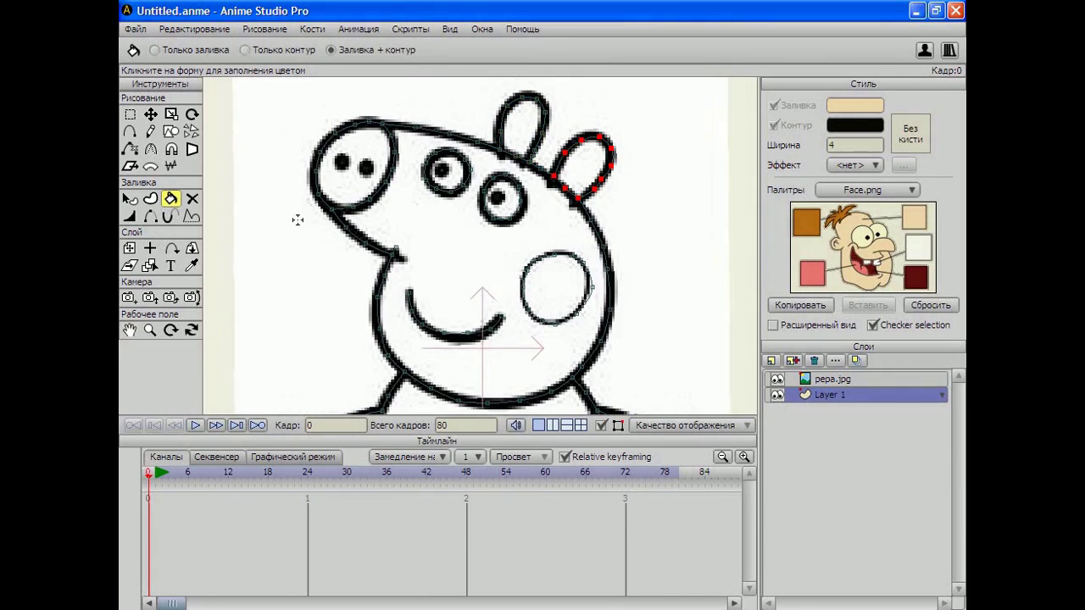
{"action": "left_click", "coordinate": [777, 379]}
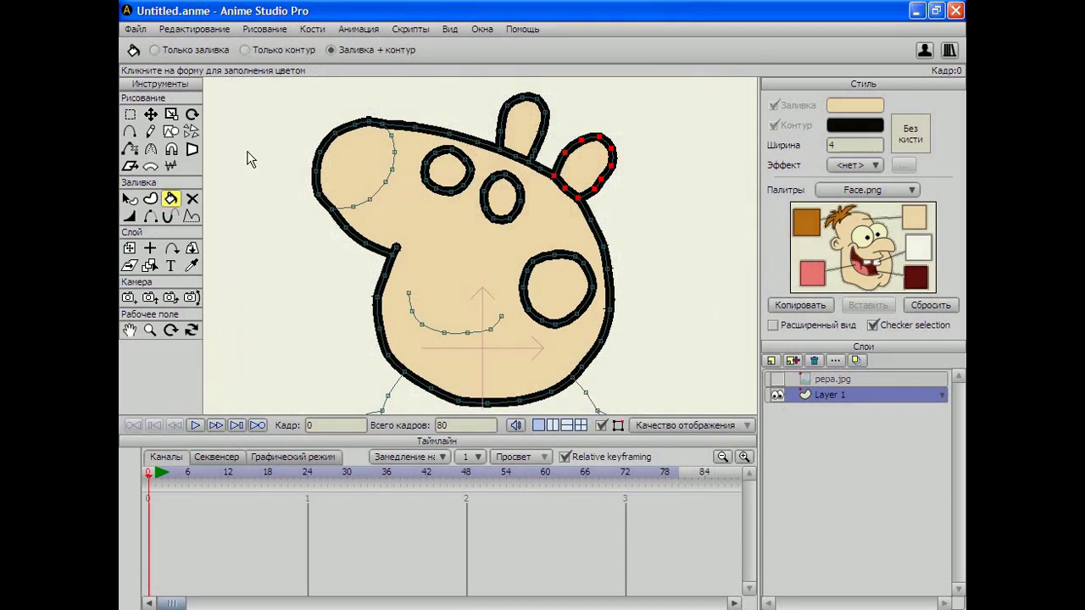
Create a beige shape with a black outline from all the points of the snout's oval.
{"action": "left_click", "coordinate": [130, 114]}
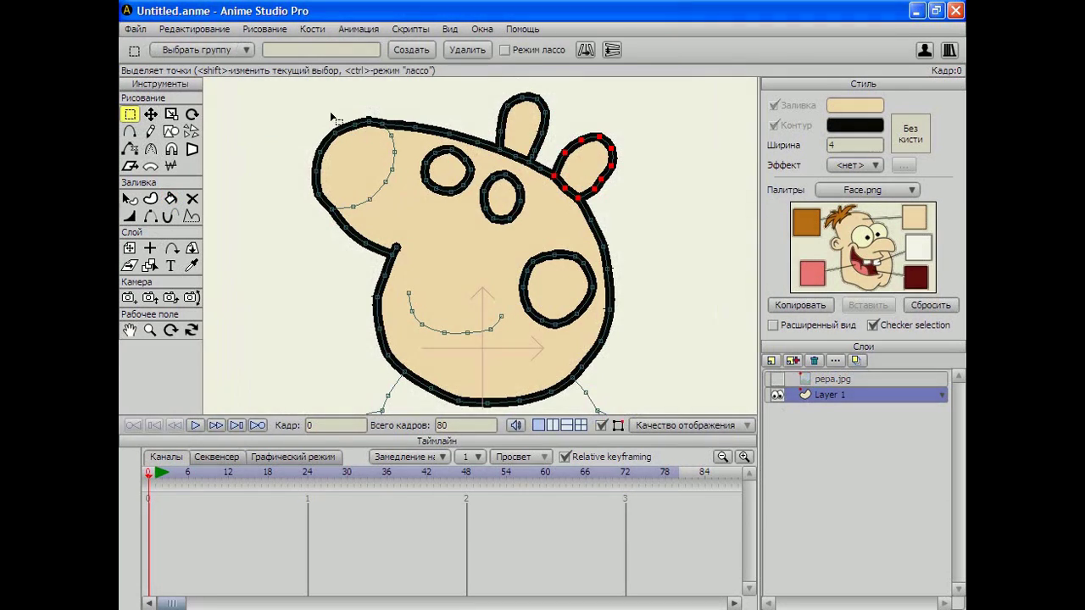
{"action": "left_click", "coordinate": [388, 128]}
{"action": "left_click_drag", "start_coordinate": [291, 109], "coordinate": [402, 222]}
{"action": "left_click", "coordinate": [152, 200]}
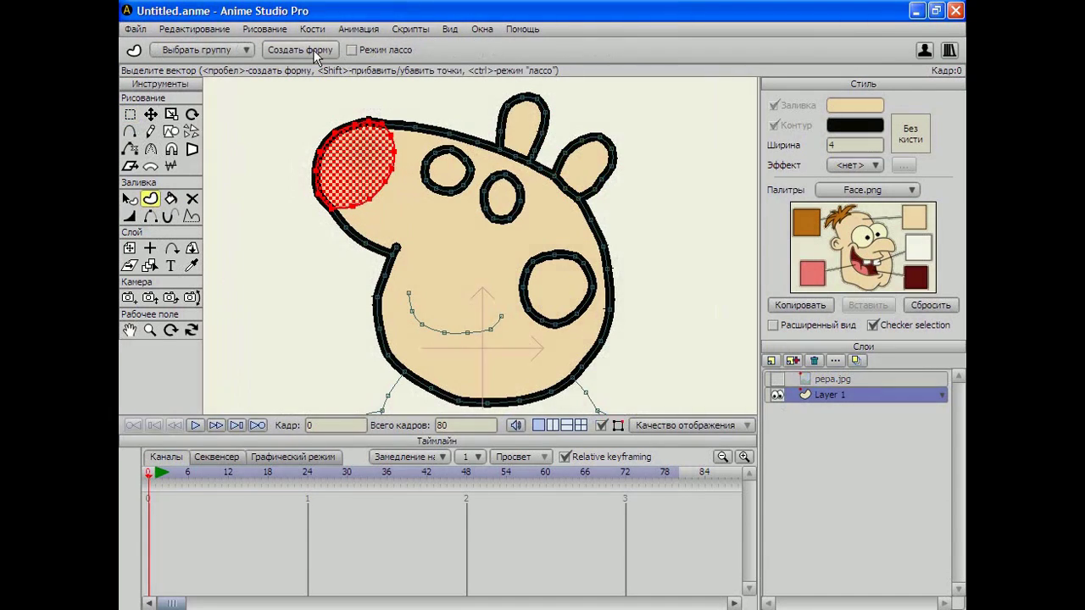
{"action": "left_click", "coordinate": [312, 51]}
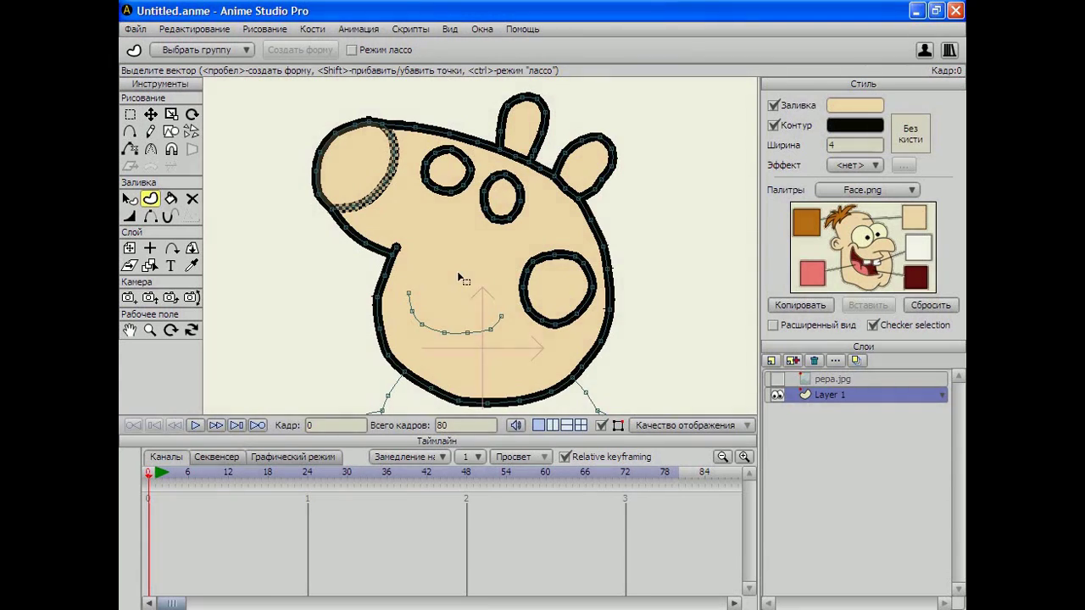
Fill the round cheek with the pink colour from the Face.png palette.
{"action": "left_click", "coordinate": [533, 268]}
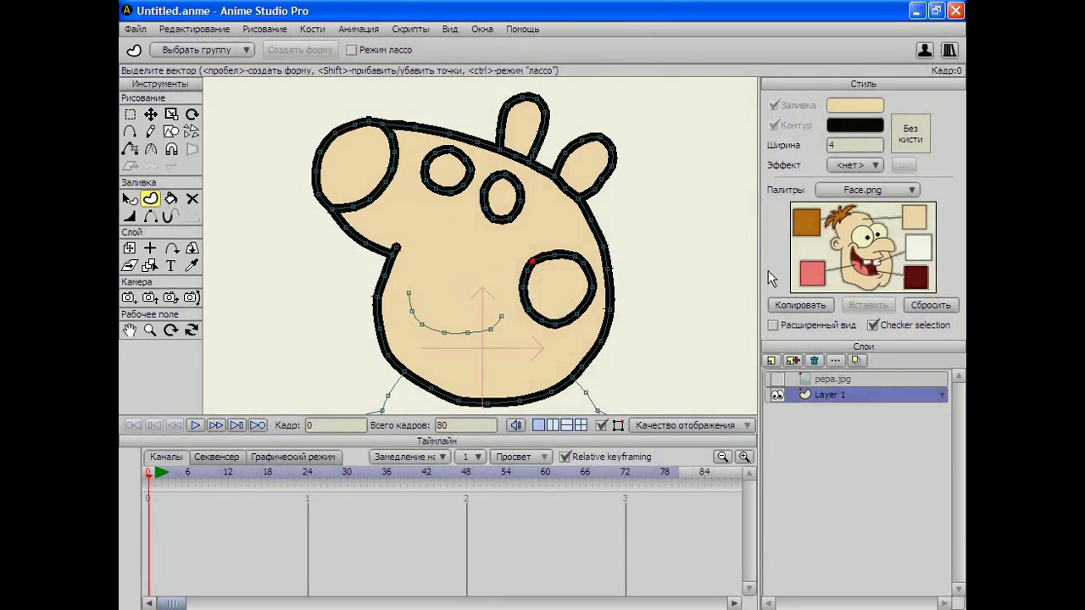
{"action": "left_click", "coordinate": [812, 274]}
{"action": "left_click", "coordinate": [170, 199]}
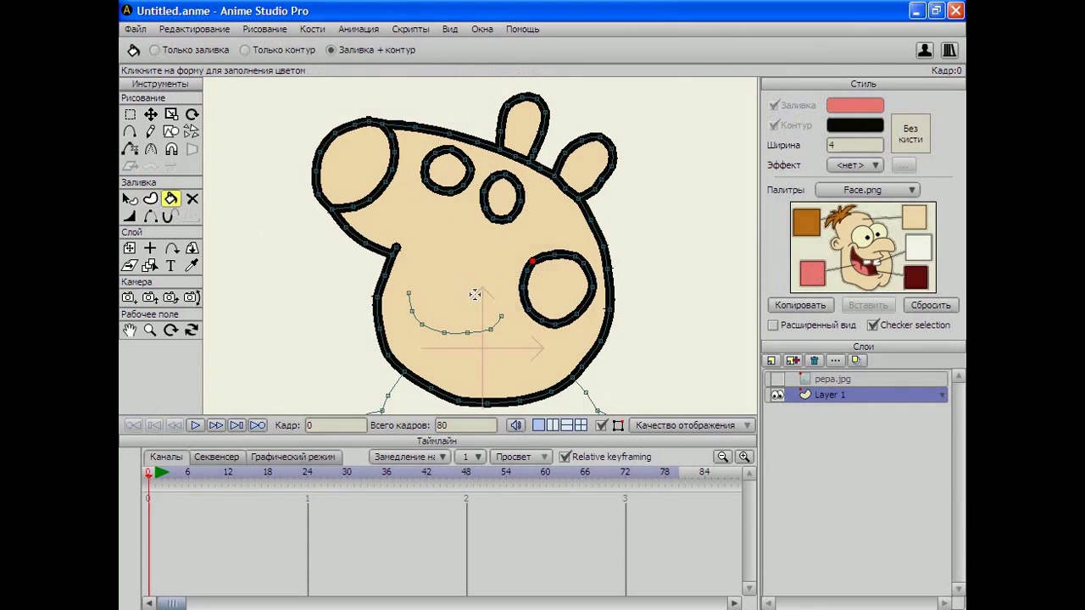
{"action": "left_click", "coordinate": [555, 287]}
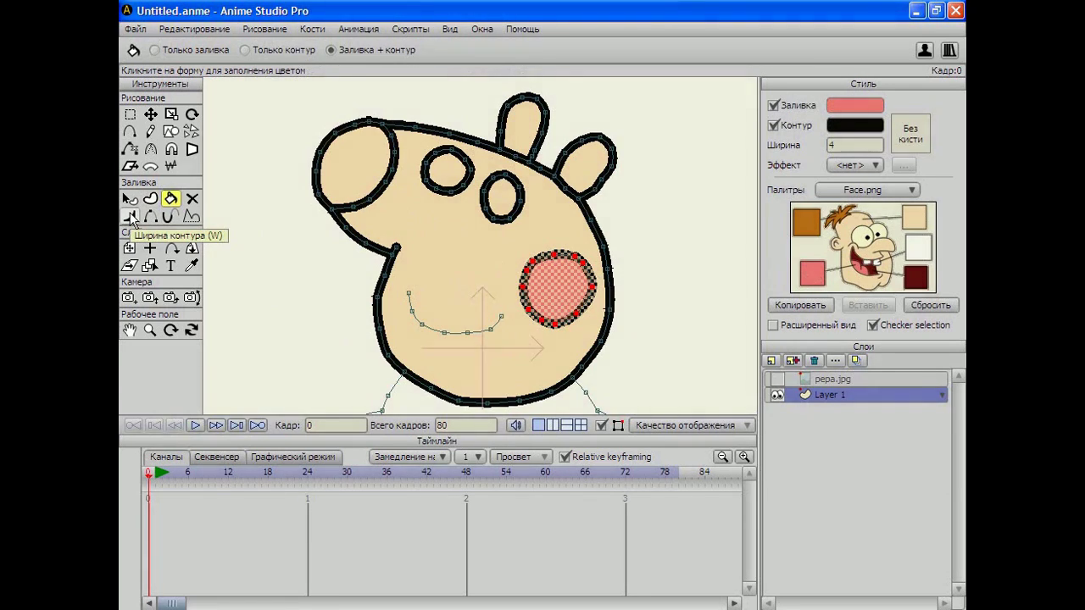
Set the line width of the cheek's outline points to 0.
{"action": "left_click", "coordinate": [130, 216]}
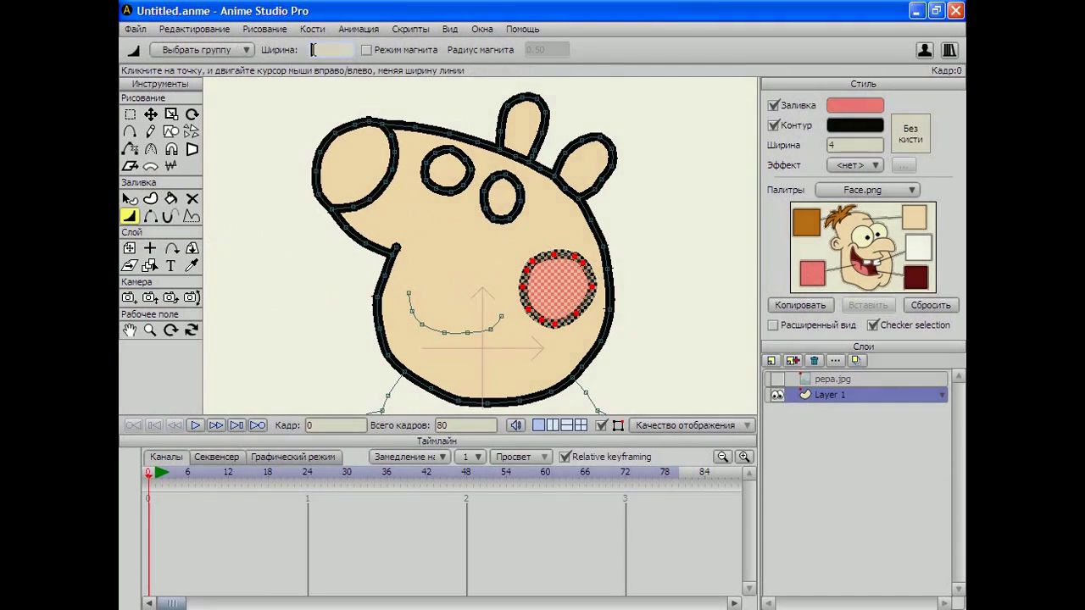
{"action": "type", "text": "2"}
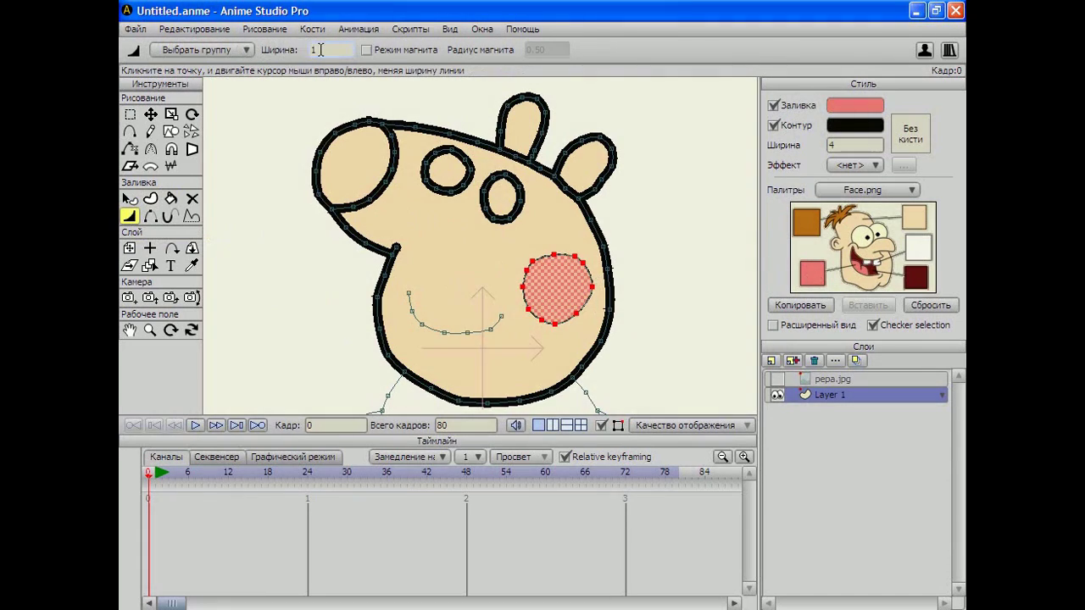
{"action": "key", "text": "BackSpace"}
{"action": "type", "text": "0"}
Create a black stroke shape from all the points of the mouth curve.
{"action": "left_click", "coordinate": [129, 114]}
{"action": "left_click_drag", "start_coordinate": [405, 281], "coordinate": [514, 353]}
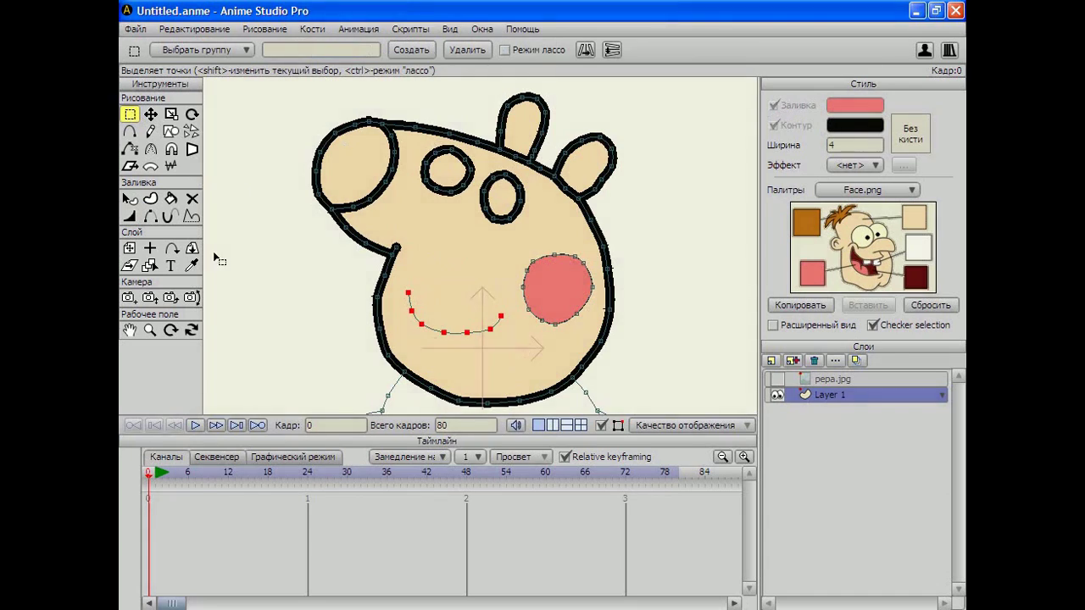
{"action": "left_click", "coordinate": [150, 200]}
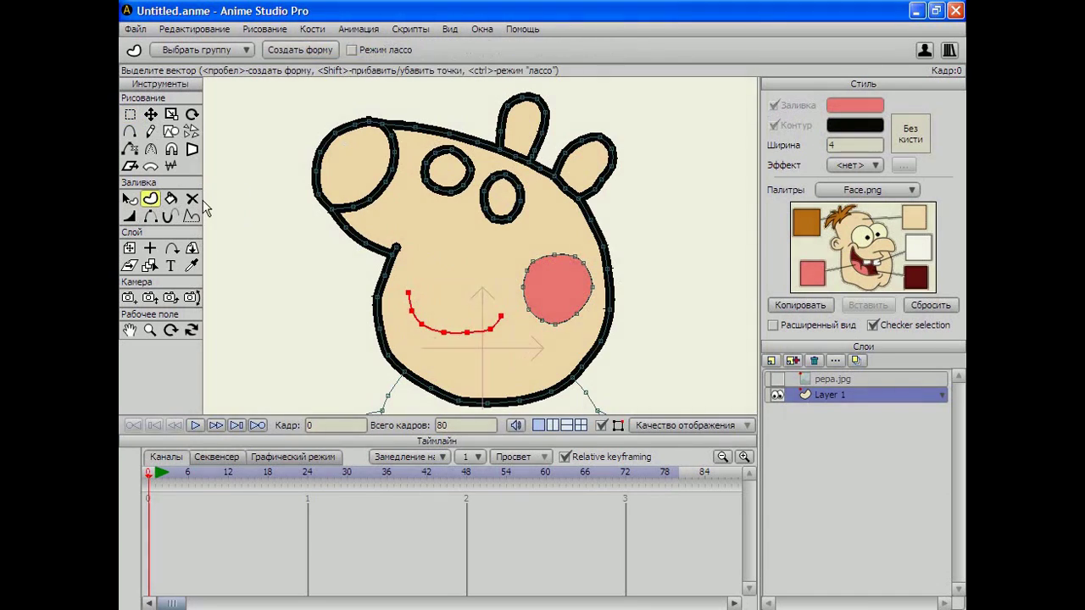
{"action": "left_click", "coordinate": [297, 49]}
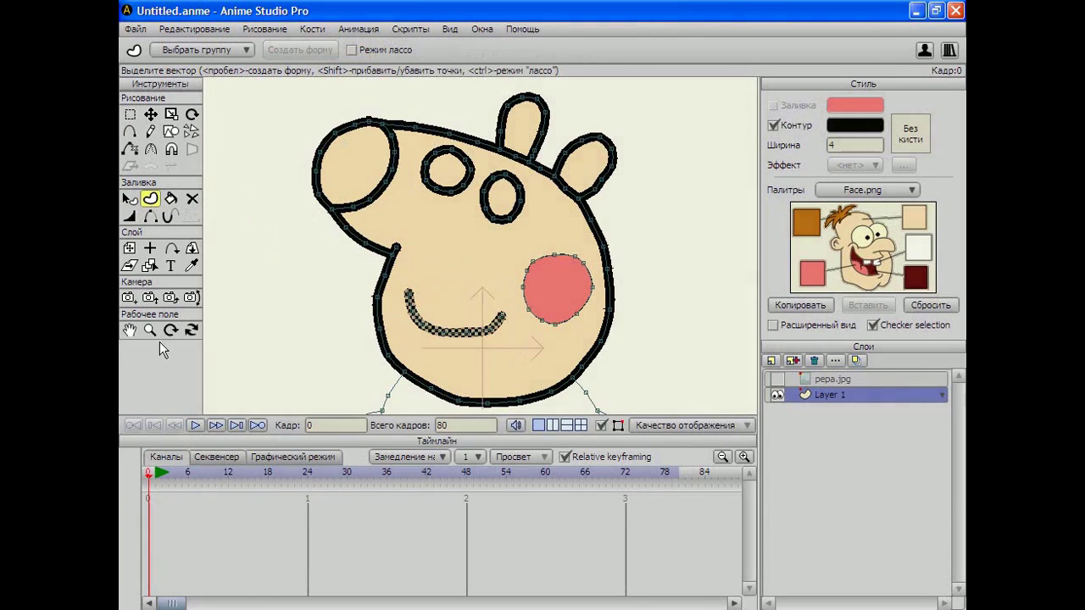
Shift the dress outline point between the head and the left arm slightly inward to smooth the shoulder.
{"action": "left_click", "coordinate": [129, 331]}
{"action": "left_click_drag", "start_coordinate": [254, 339], "coordinate": [255, 171]}
{"action": "left_click_drag", "start_coordinate": [254, 213], "coordinate": [244, 178]}
{"action": "left_click", "coordinate": [128, 115]}
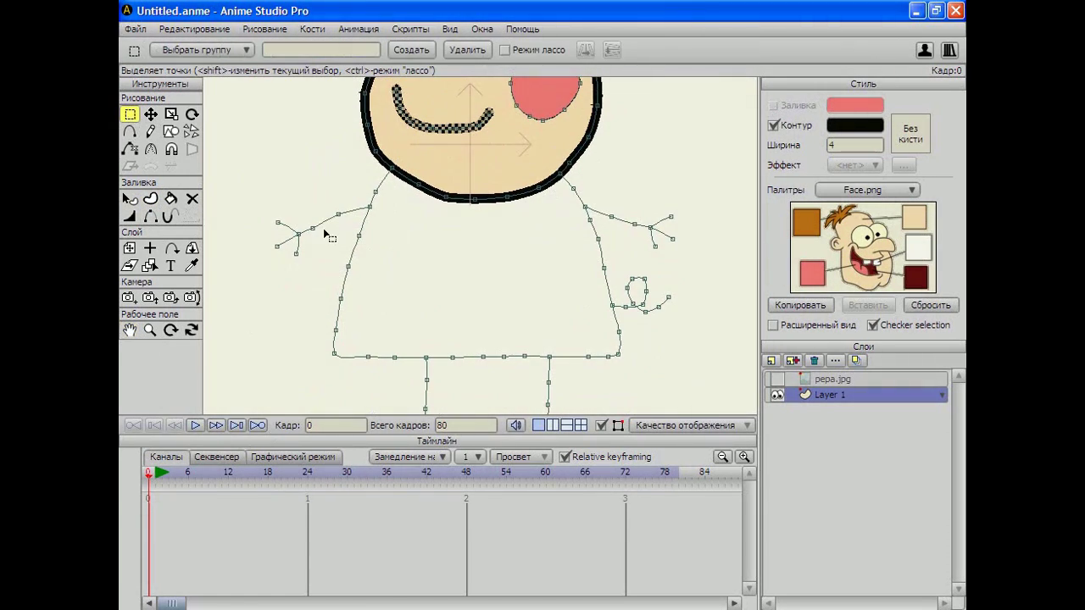
{"action": "left_click", "coordinate": [374, 191]}
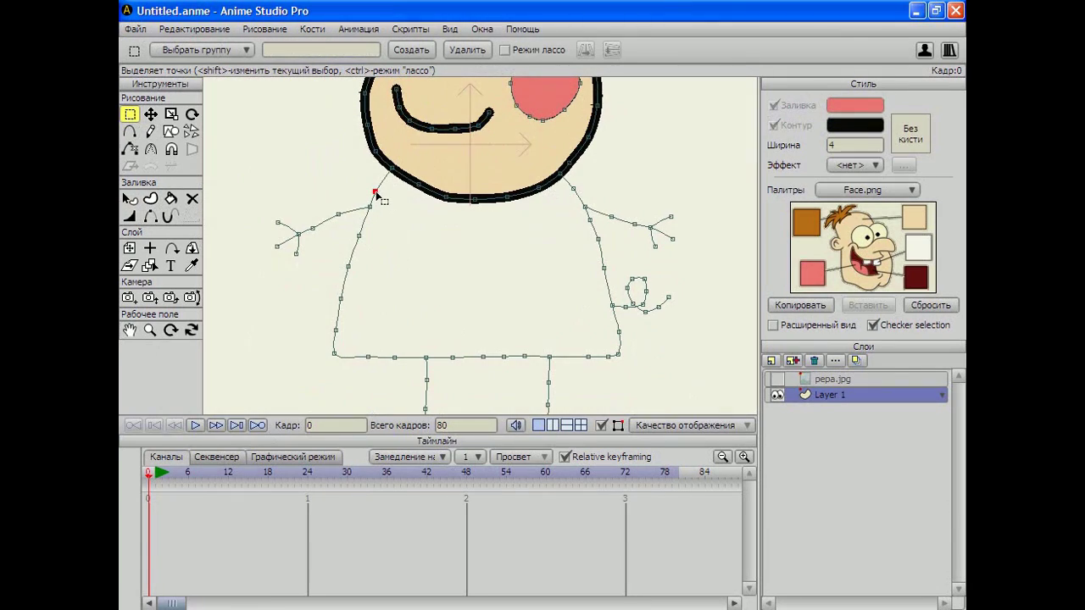
{"action": "left_click", "coordinate": [150, 115]}
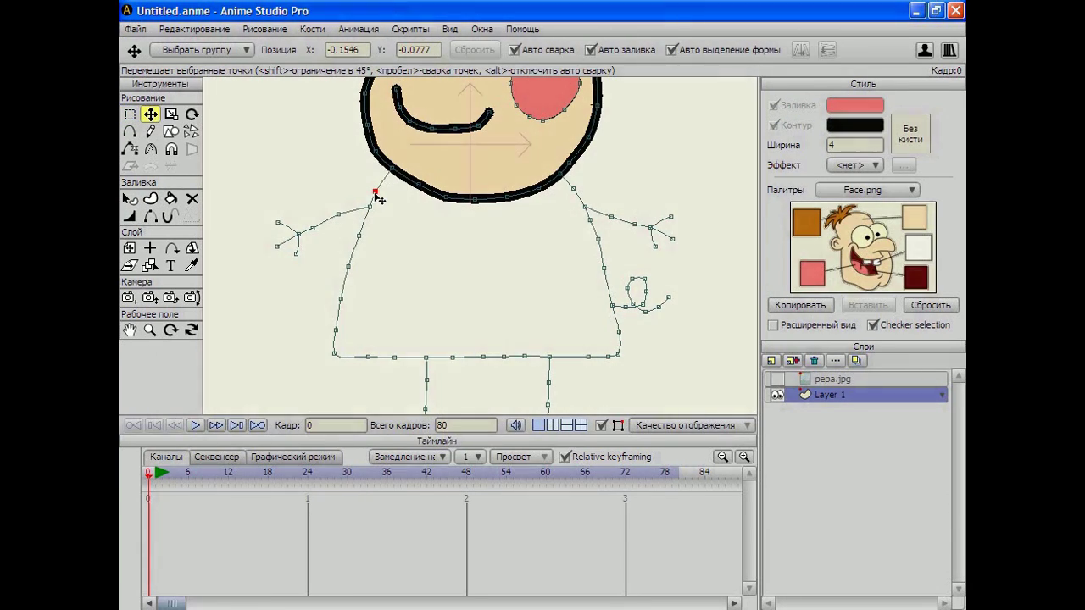
{"action": "left_click_drag", "start_coordinate": [383, 196], "coordinate": [384, 198]}
{"action": "left_click", "coordinate": [597, 240]}
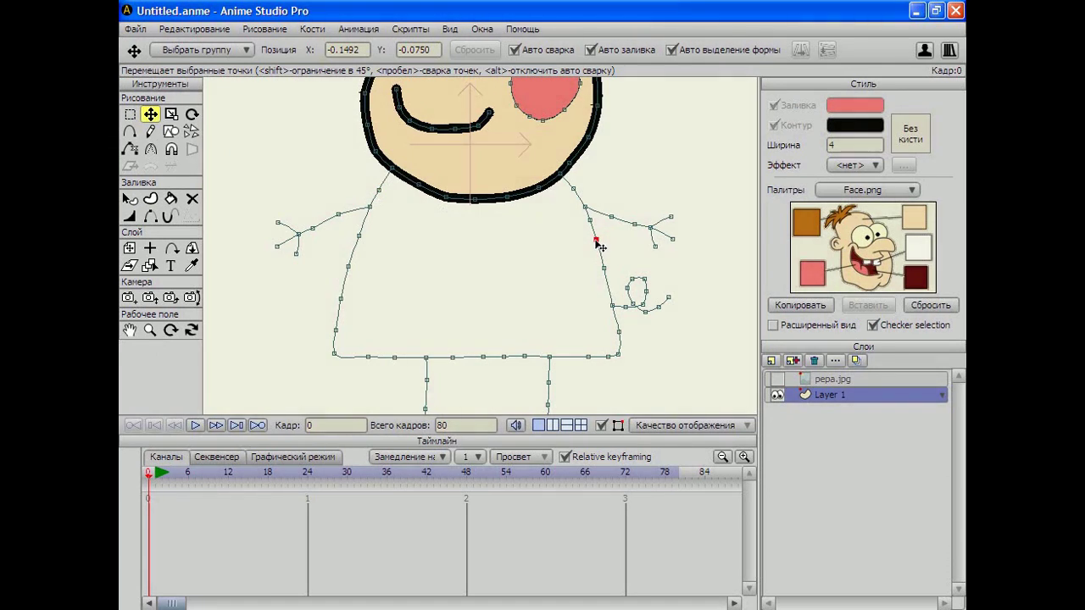
{"action": "left_click", "coordinate": [597, 242]}
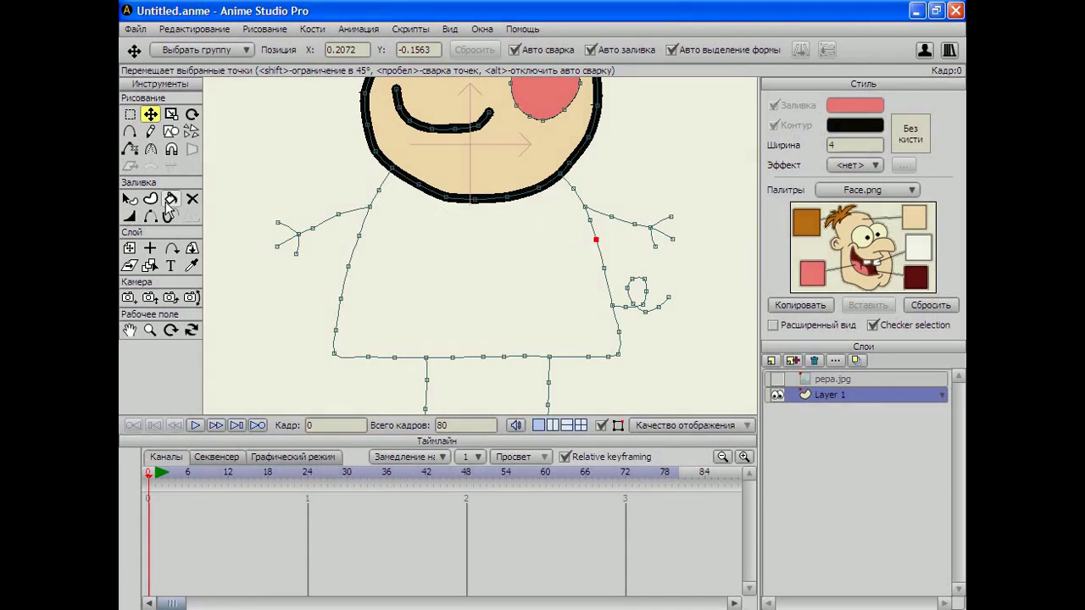
Fill the dress with the orange-brown colour from the Face.png palette and a black outline.
{"action": "left_click", "coordinate": [810, 225]}
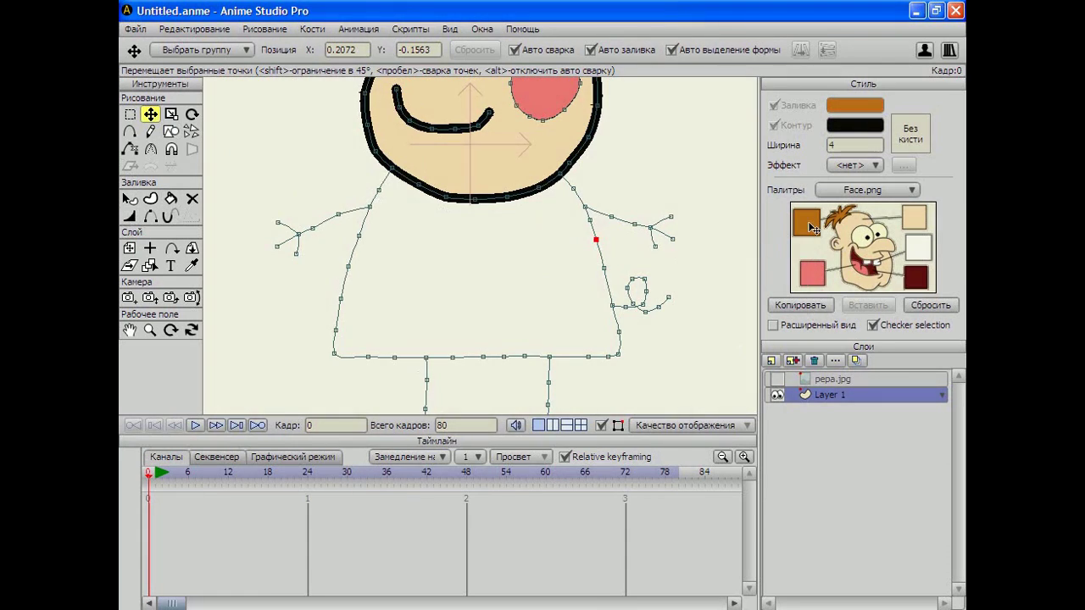
{"action": "left_click", "coordinate": [171, 198]}
{"action": "left_click", "coordinate": [423, 256]}
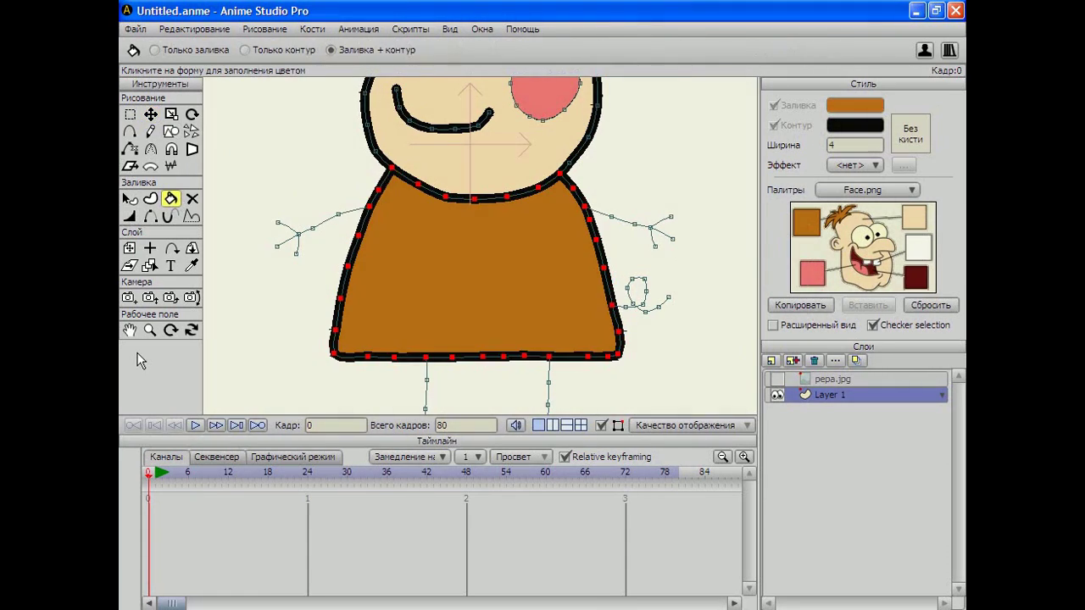
Create a black stroke shape from the left arm and its fingers, including the point joining the dress.
{"action": "left_click", "coordinate": [130, 115]}
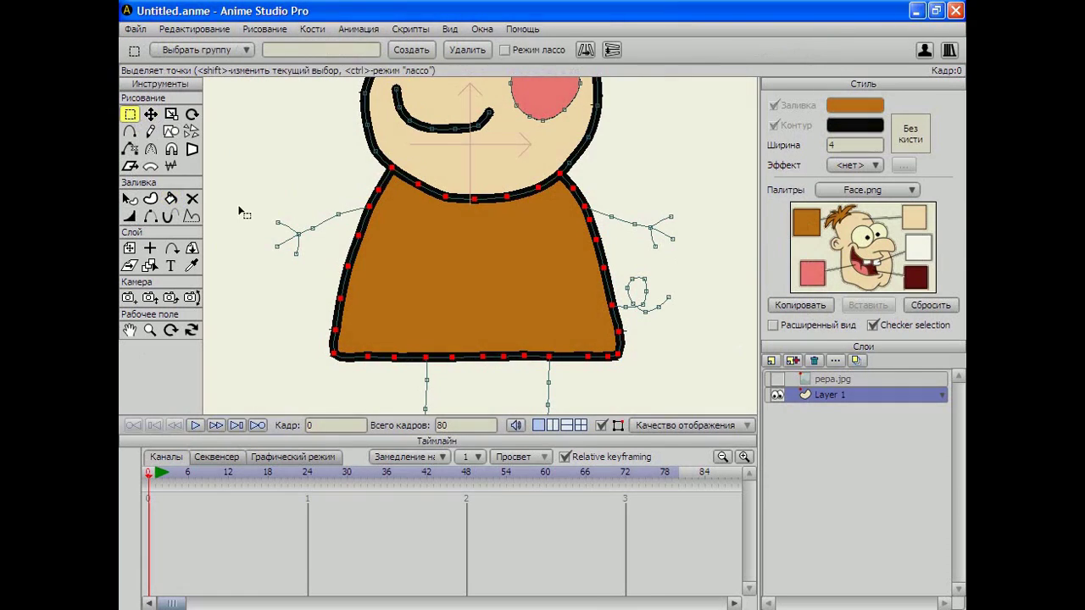
{"action": "left_click_drag", "start_coordinate": [251, 190], "coordinate": [320, 284]}
{"action": "left_click", "coordinate": [338, 215], "text": "shift"}
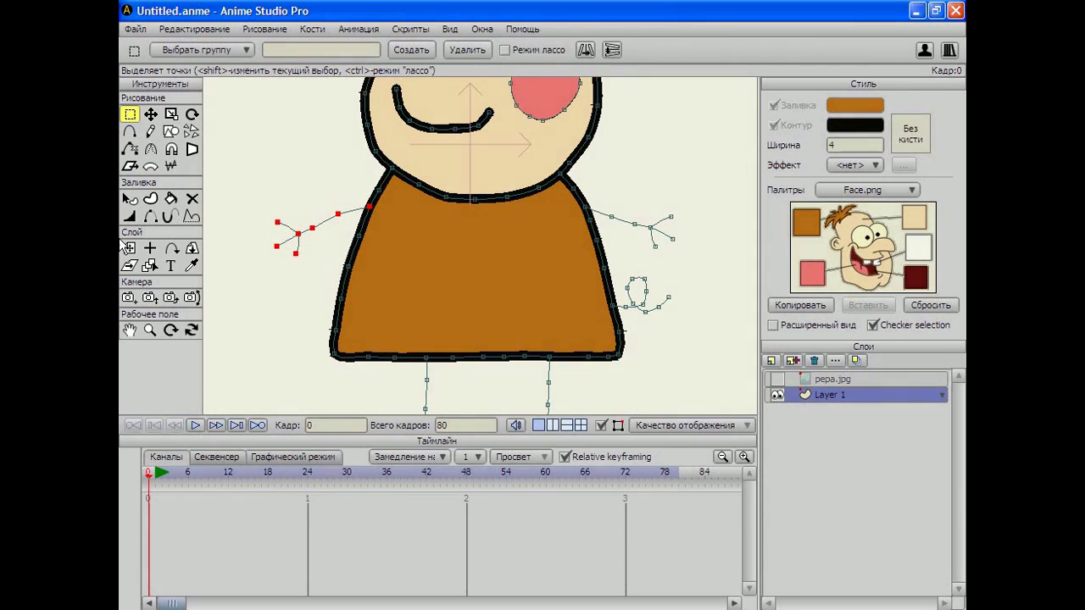
{"action": "left_click", "coordinate": [150, 198]}
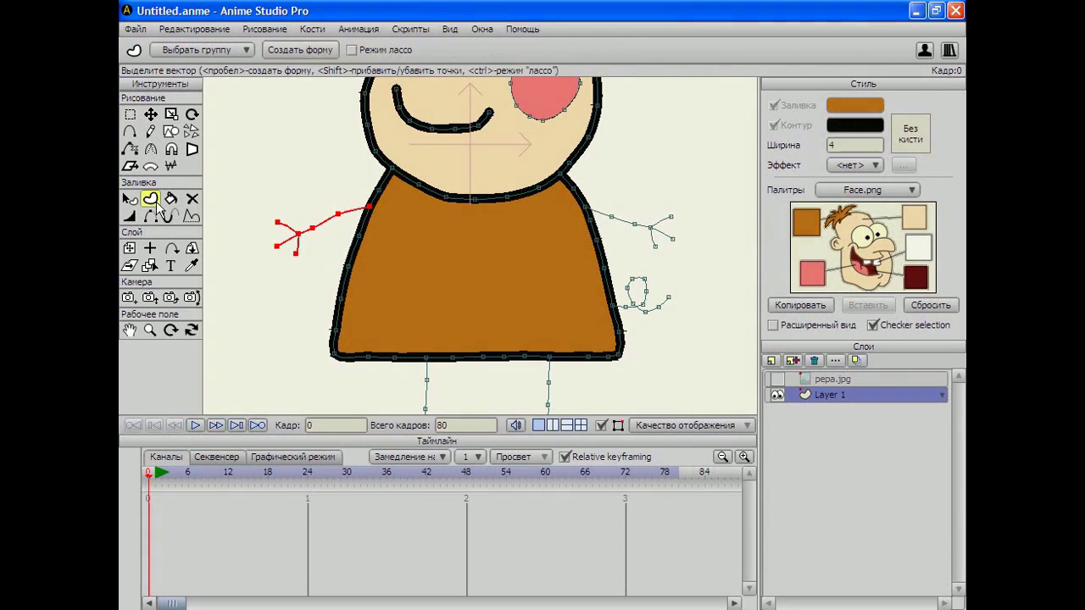
{"action": "left_click", "coordinate": [286, 45]}
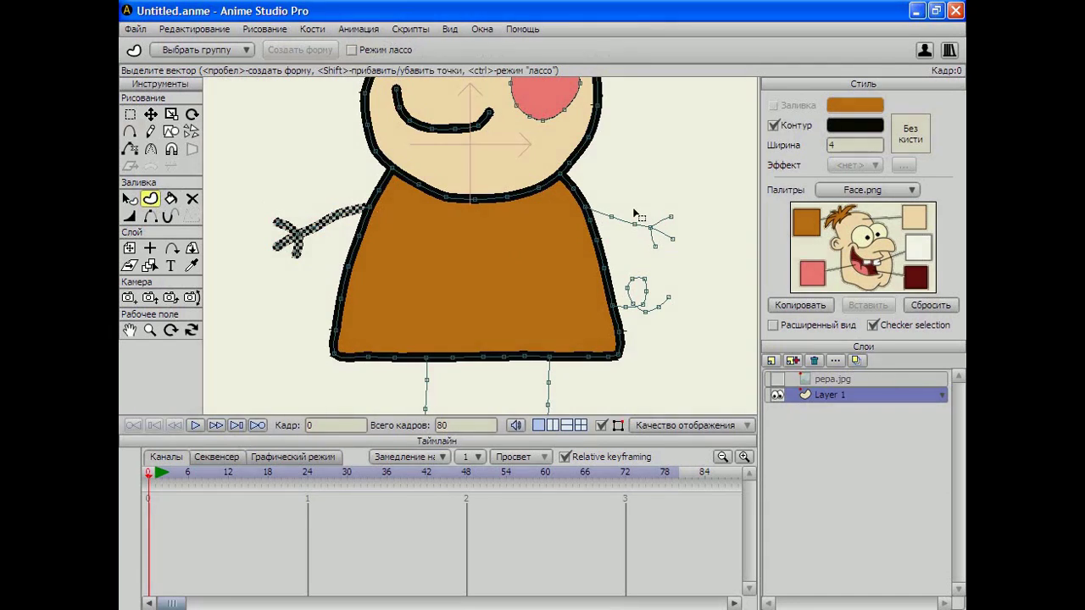
Create a black stroke shape from the right arm and all its fingers up to the dress edge.
{"action": "left_click_drag", "start_coordinate": [604, 200], "coordinate": [703, 260]}
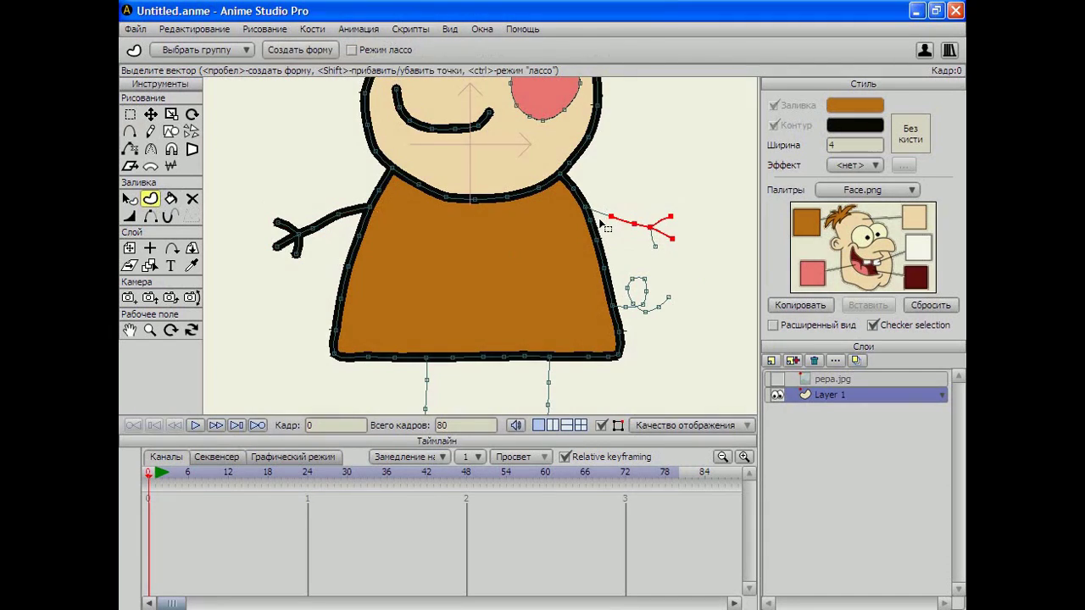
{"action": "left_click_drag", "start_coordinate": [607, 192], "coordinate": [694, 249]}
{"action": "left_click", "coordinate": [654, 246], "text": "shift"}
{"action": "left_click", "coordinate": [587, 206], "text": "shift"}
{"action": "left_click", "coordinate": [262, 53]}
Create a black stroke shape from the curly tail, including its point on the dress edge.
{"action": "left_click_drag", "start_coordinate": [618, 262], "coordinate": [690, 326]}
{"action": "left_click", "coordinate": [612, 305], "text": "shift"}
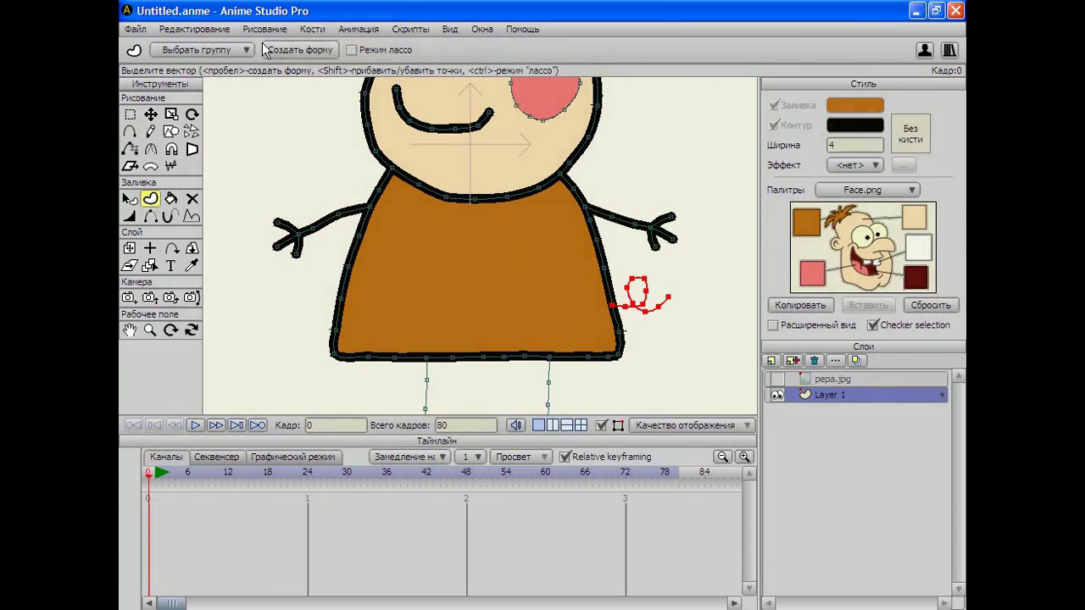
{"action": "left_click", "coordinate": [272, 53]}
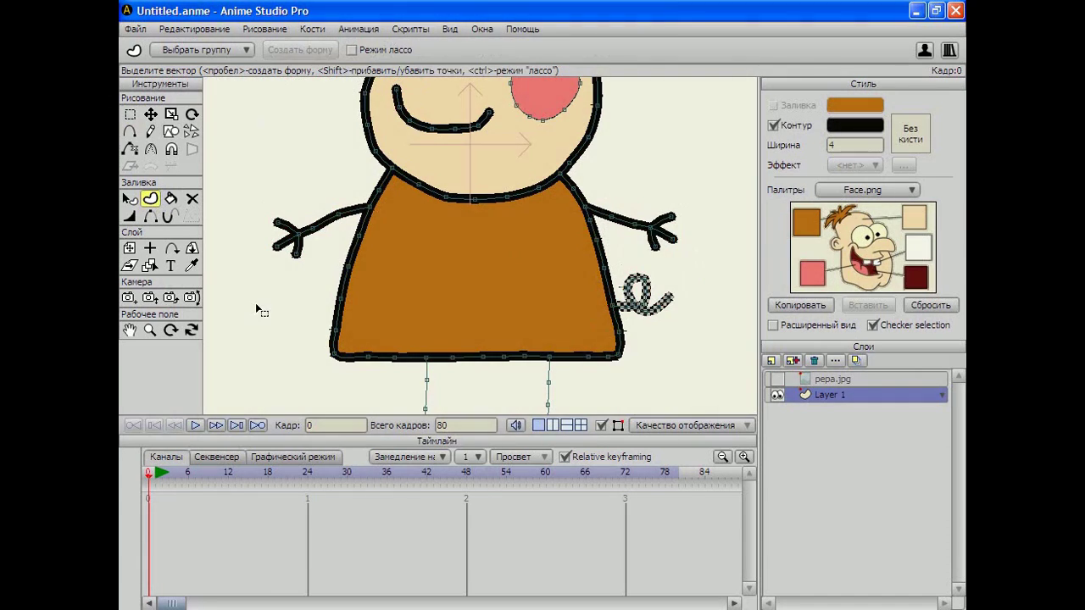
Create black stroke shapes for both legs and feet, from the dress hem down to the toes.
{"action": "left_click", "coordinate": [129, 330]}
{"action": "left_click_drag", "start_coordinate": [246, 320], "coordinate": [237, 208]}
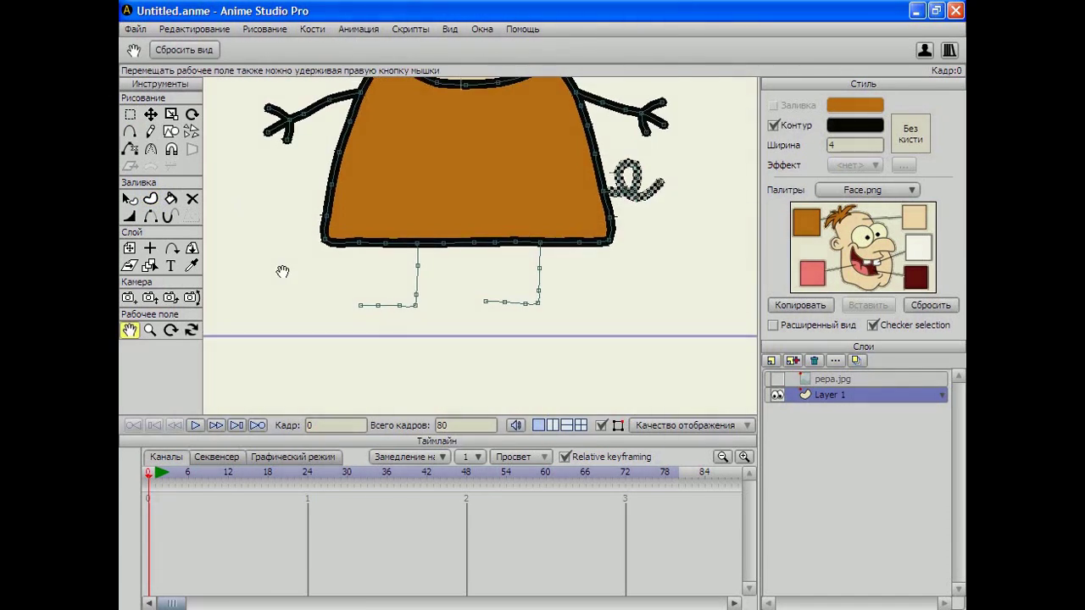
{"action": "left_click", "coordinate": [129, 114]}
{"action": "left_click_drag", "start_coordinate": [339, 260], "coordinate": [463, 353]}
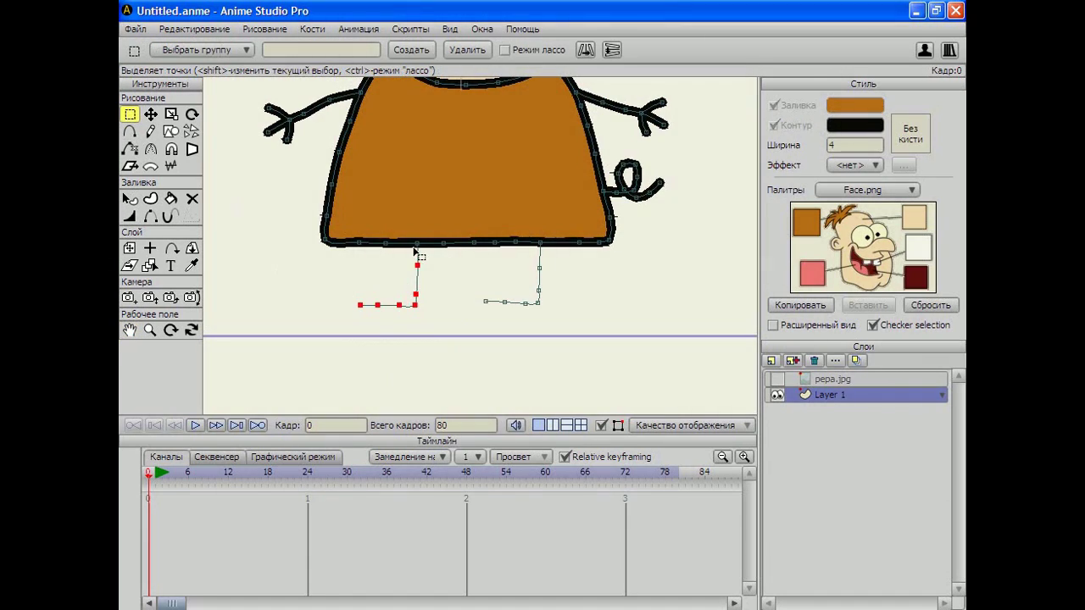
{"action": "left_click", "coordinate": [147, 199]}
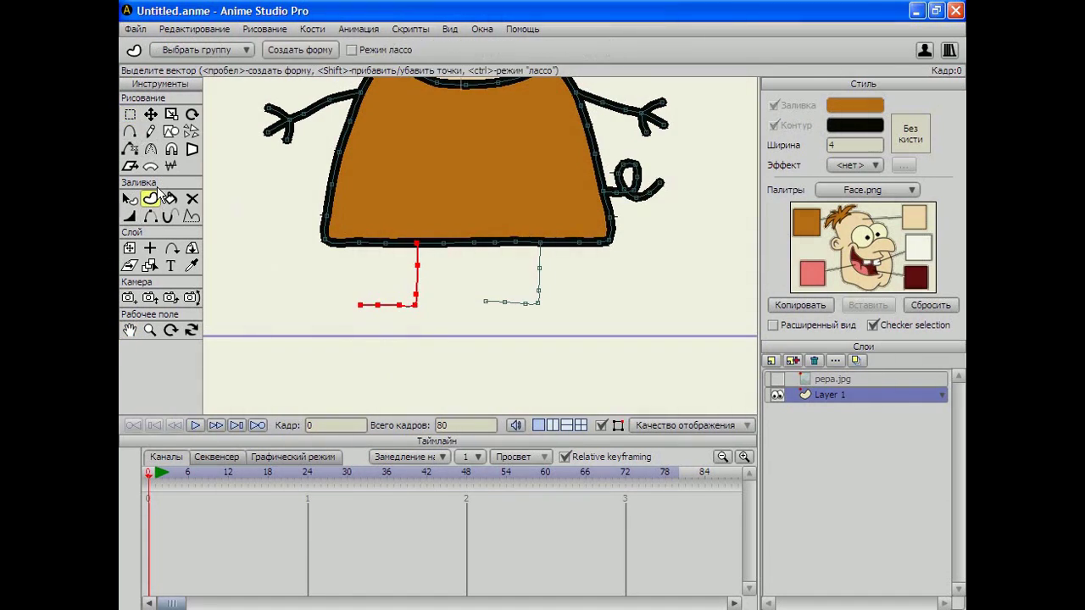
{"action": "left_click", "coordinate": [293, 51]}
{"action": "left_click_drag", "start_coordinate": [478, 271], "coordinate": [599, 333]}
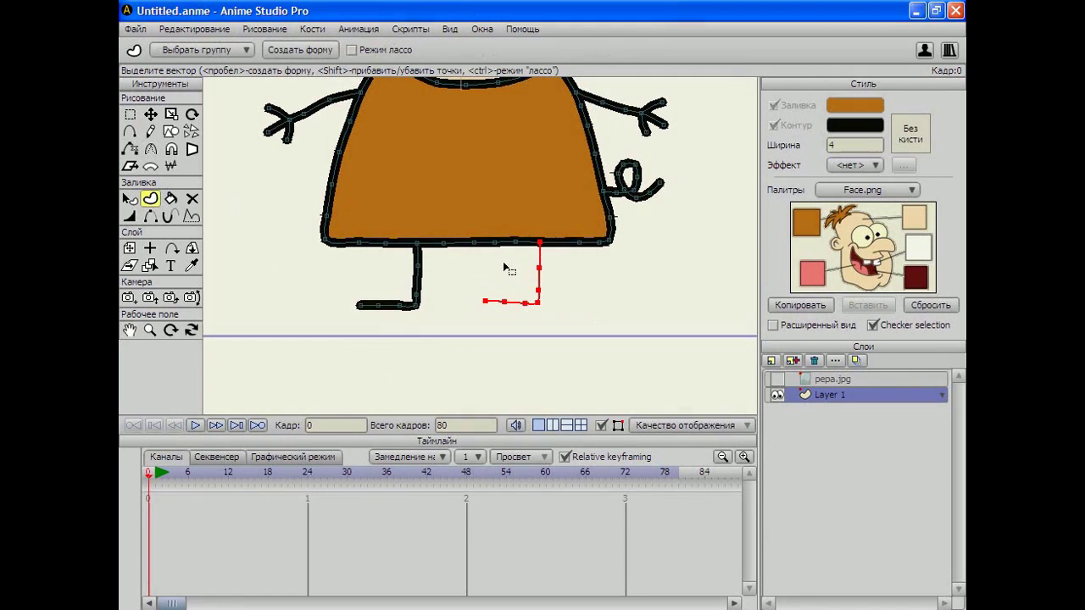
{"action": "left_click", "coordinate": [296, 50]}
Select the two toe points of the left foot and compare the foot's thickness with the pepa.jpg reference.
{"action": "left_click", "coordinate": [286, 263]}
{"action": "left_click_drag", "start_coordinate": [322, 288], "coordinate": [393, 326]}
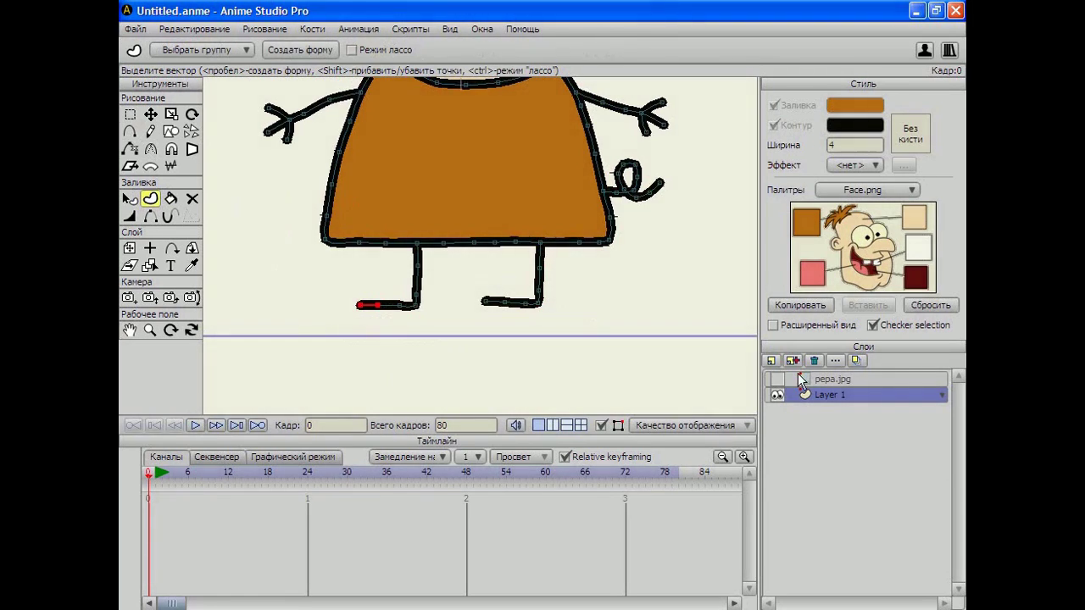
{"action": "left_click", "coordinate": [779, 380]}
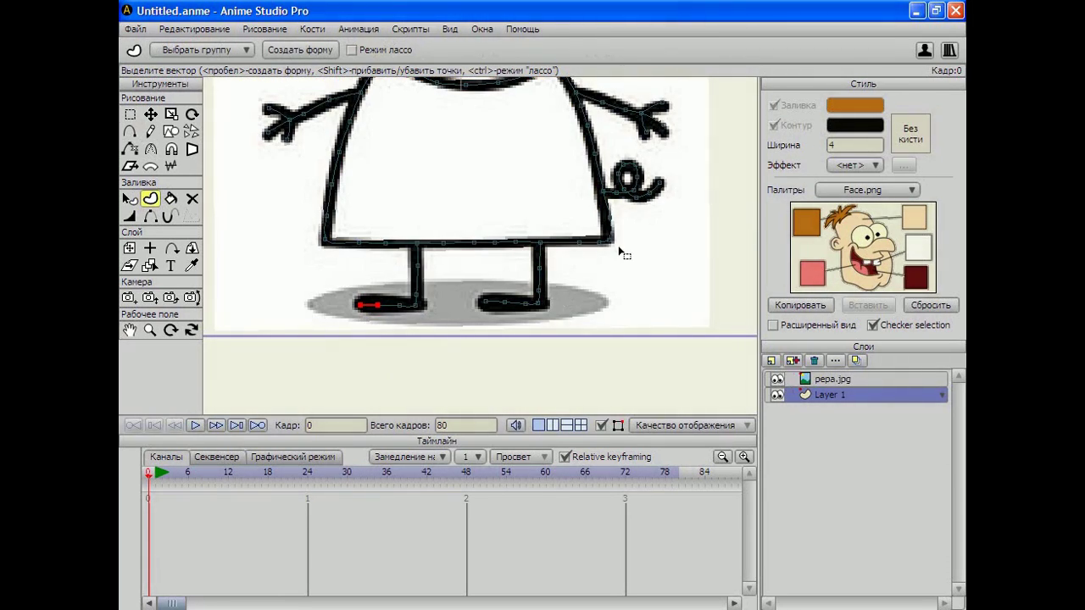
{"action": "scroll", "coordinate": [623, 327], "scroll_direction": "down", "scroll_amount": 3}
{"action": "scroll", "coordinate": [579, 287], "scroll_direction": "up", "scroll_amount": 3}
{"action": "scroll", "coordinate": [458, 307], "scroll_direction": "up", "scroll_amount": 1}
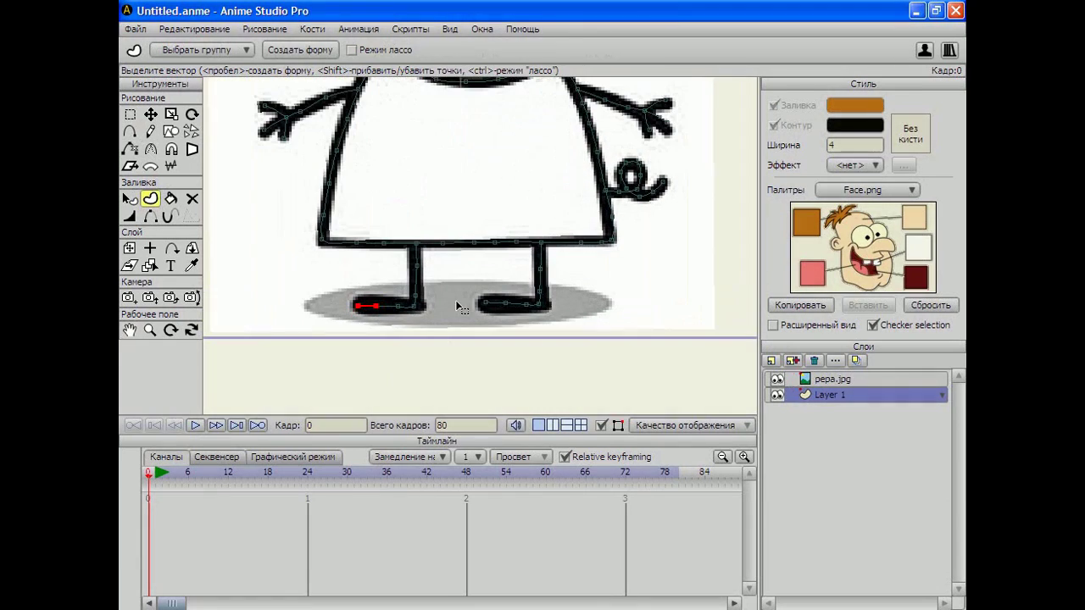
{"action": "left_click", "coordinate": [778, 379]}
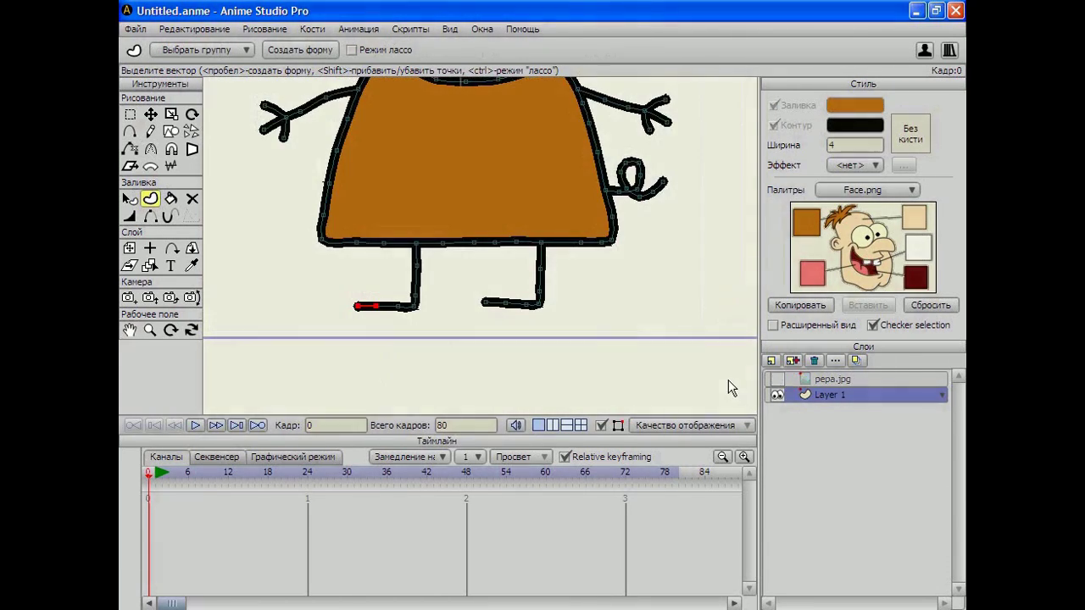
Widen the black line at the left foot's two selected toe points with the Line Width tool.
{"action": "left_click", "coordinate": [130, 218]}
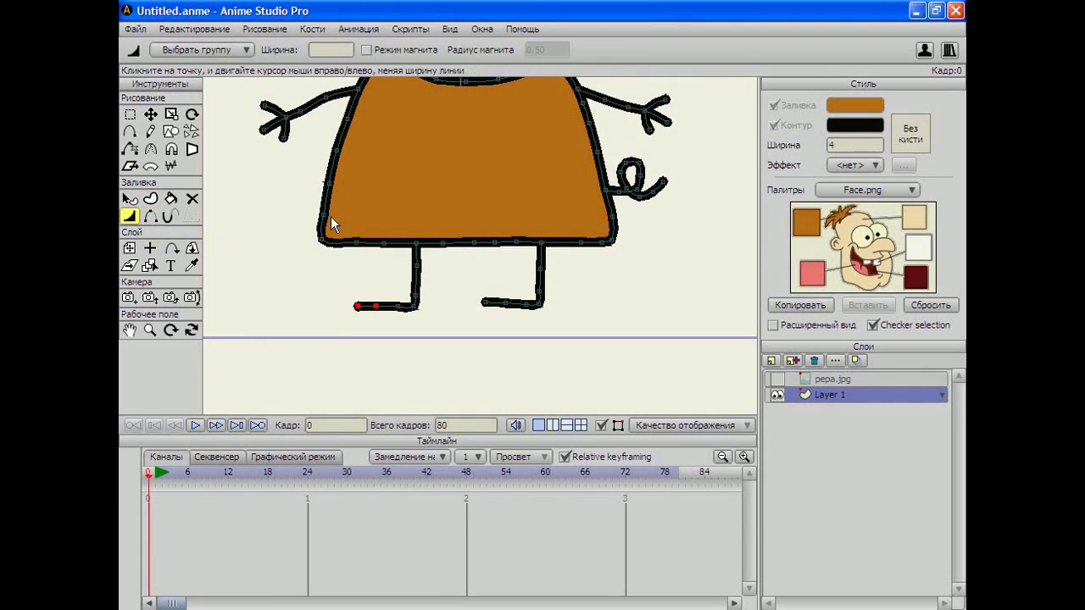
{"action": "left_click", "coordinate": [322, 51]}
{"action": "type", "text": "1"}
{"action": "key", "text": "Return"}
{"action": "key", "text": "BackSpace"}
{"action": "type", "text": "0"}
{"action": "key", "text": "BackSpace"}
{"action": "type", "text": "3"}
{"action": "key", "text": "Return"}
{"action": "scroll", "coordinate": [322, 53], "scroll_direction": "up", "scroll_amount": 3}
{"action": "scroll", "coordinate": [329, 55], "scroll_direction": "down", "scroll_amount": 1}
Select the two toe points of the right foot and set their line width to 6.
{"action": "left_click", "coordinate": [130, 114]}
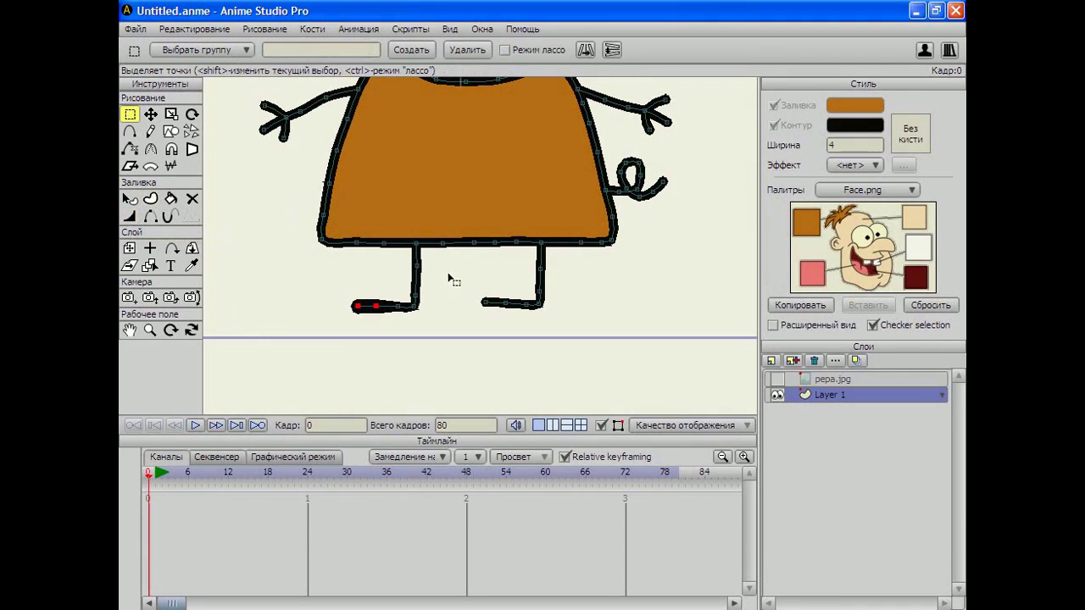
{"action": "left_click_drag", "start_coordinate": [465, 293], "coordinate": [515, 324]}
{"action": "left_click", "coordinate": [129, 216]}
{"action": "left_click", "coordinate": [326, 49]}
{"action": "type", "text": "1"}
{"action": "key", "text": "Return"}
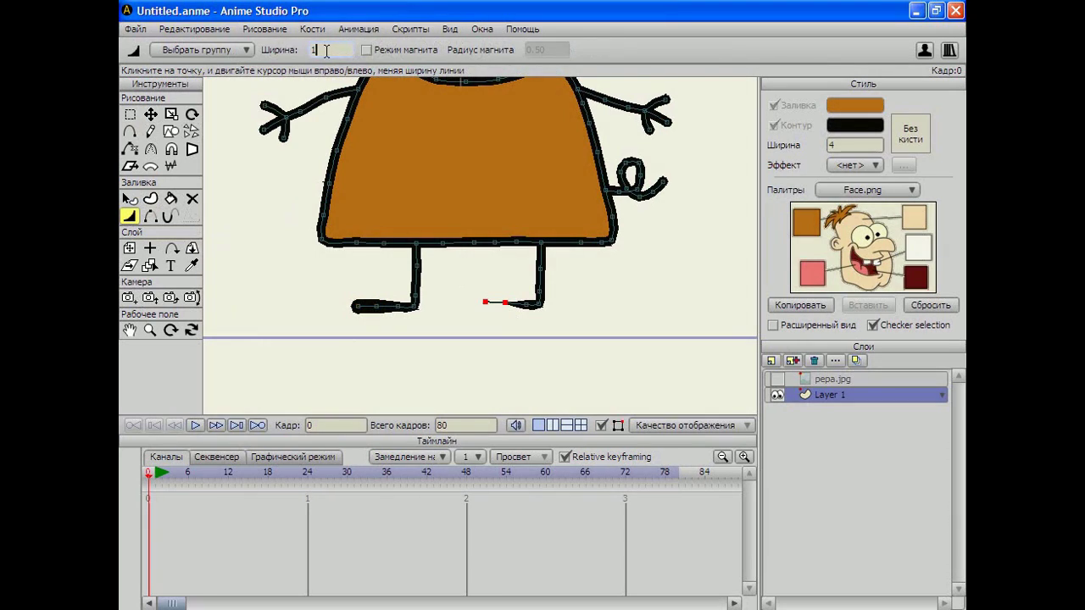
{"action": "key", "text": "BackSpace"}
{"action": "type", "text": "1"}
{"action": "key", "text": "BackSpace"}
{"action": "type", "text": "6"}
{"action": "key", "text": "BackSpace"}
{"action": "type", "text": "5"}
{"action": "key", "text": "BackSpace"}
{"action": "type", "text": "6"}
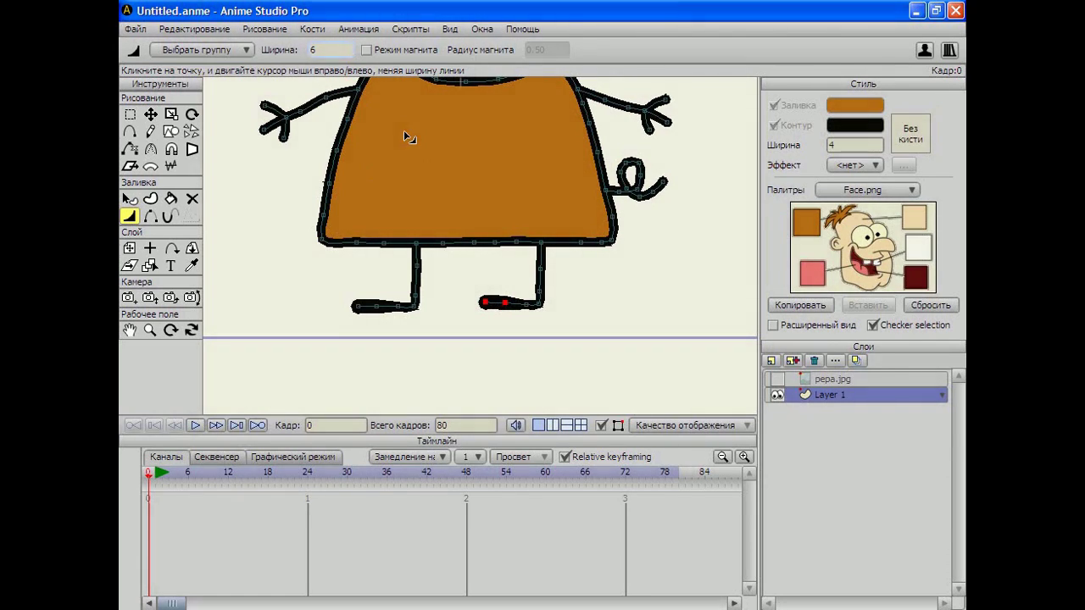
Examine the whole character, and look closely at the head for parts that are still unfinished.
{"action": "scroll", "coordinate": [316, 231], "scroll_direction": "down", "scroll_amount": 3}
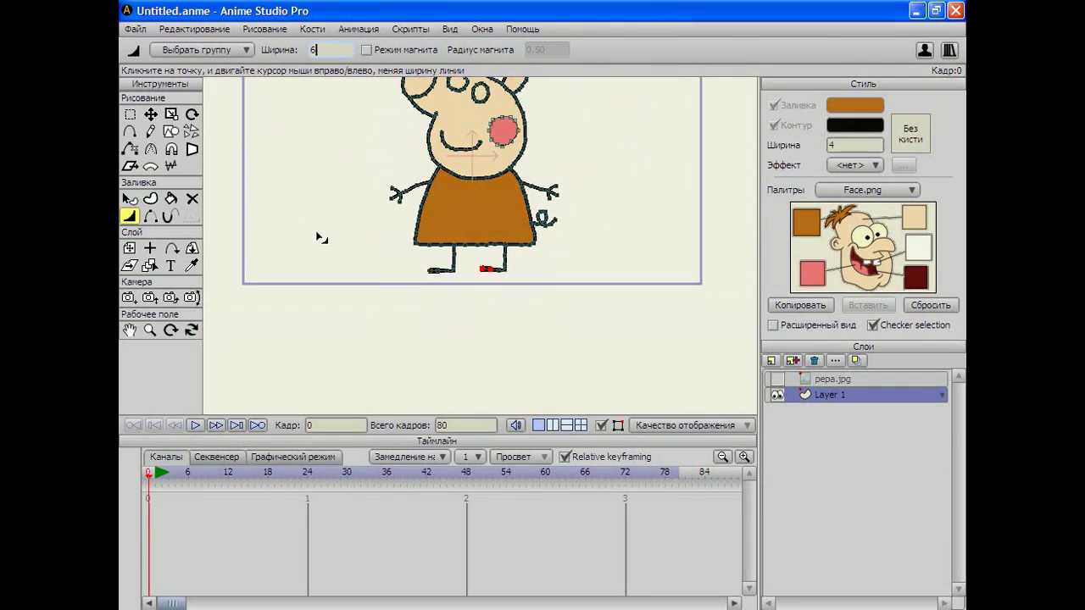
{"action": "left_click", "coordinate": [129, 331]}
{"action": "left_click_drag", "start_coordinate": [313, 142], "coordinate": [286, 242]}
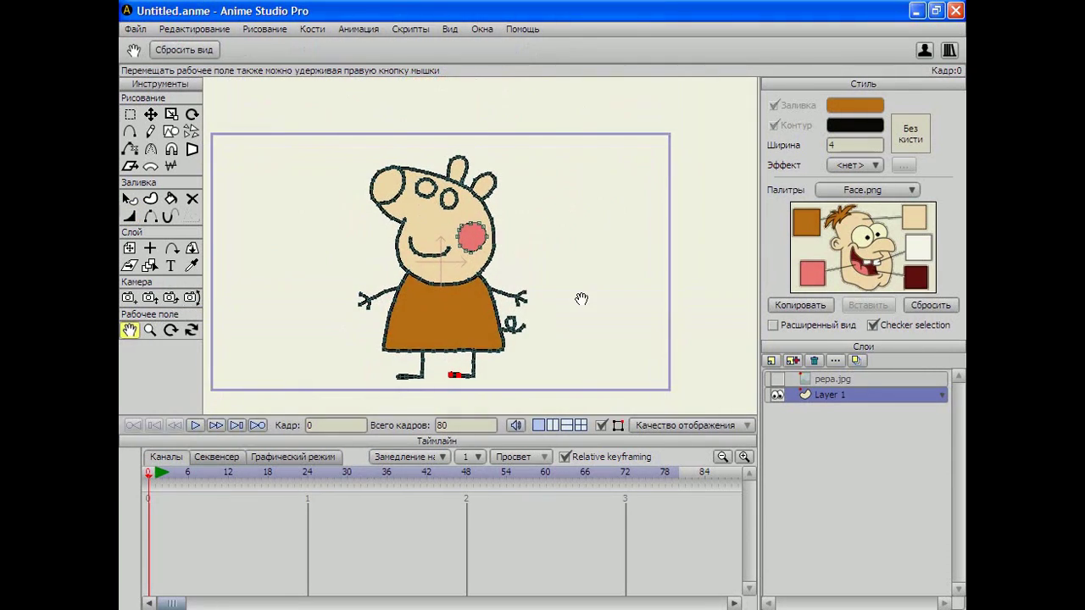
{"action": "left_click", "coordinate": [150, 114]}
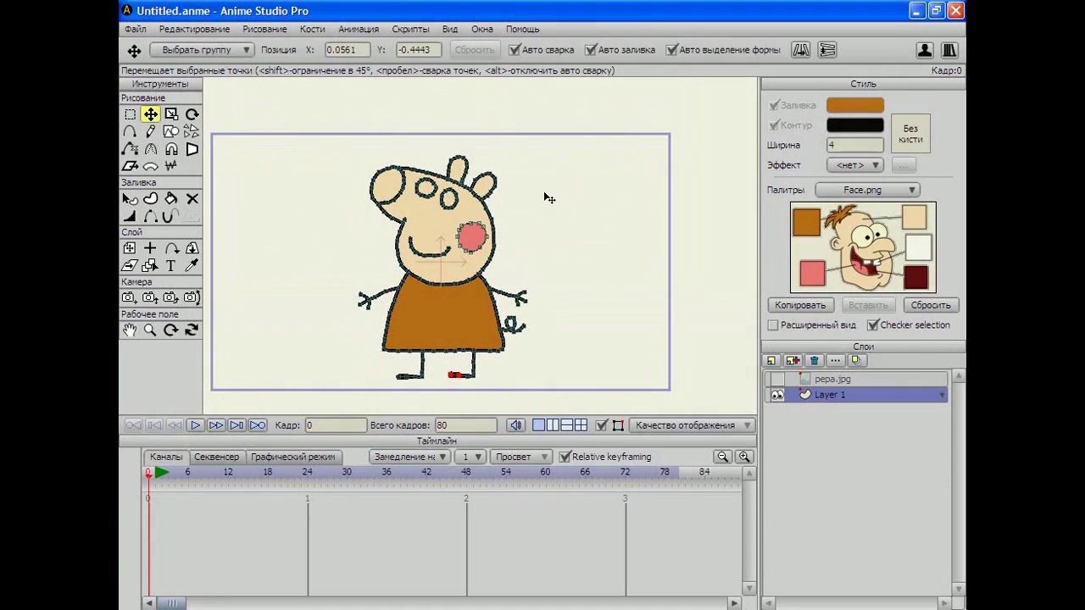
{"action": "scroll", "coordinate": [549, 198], "scroll_direction": "down", "scroll_amount": 1}
{"action": "scroll", "coordinate": [550, 198], "scroll_direction": "up", "scroll_amount": 5}
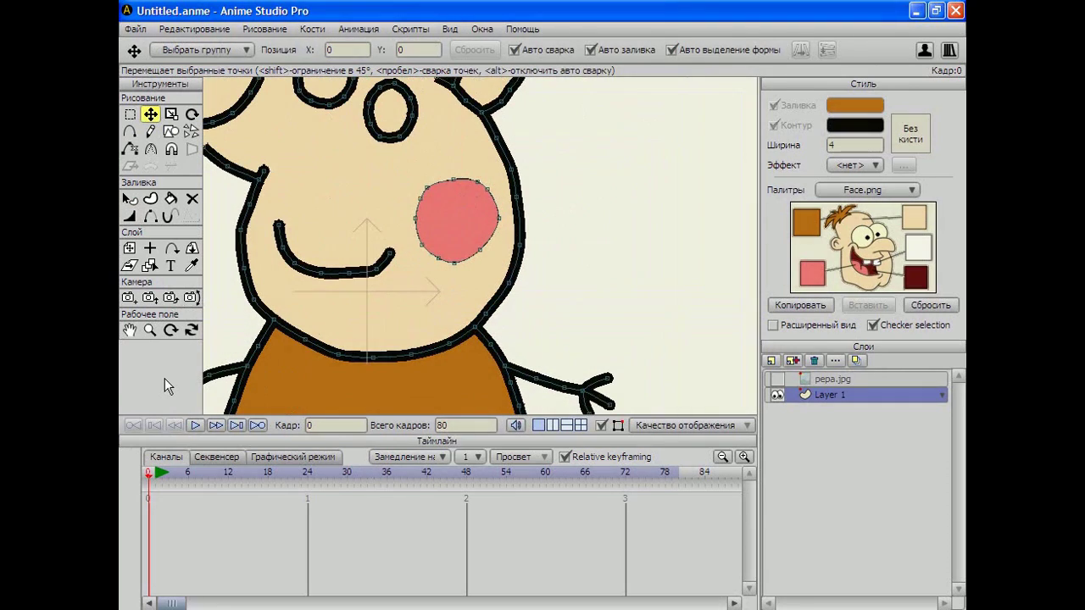
{"action": "left_click", "coordinate": [129, 329]}
{"action": "left_click_drag", "start_coordinate": [274, 211], "coordinate": [418, 328]}
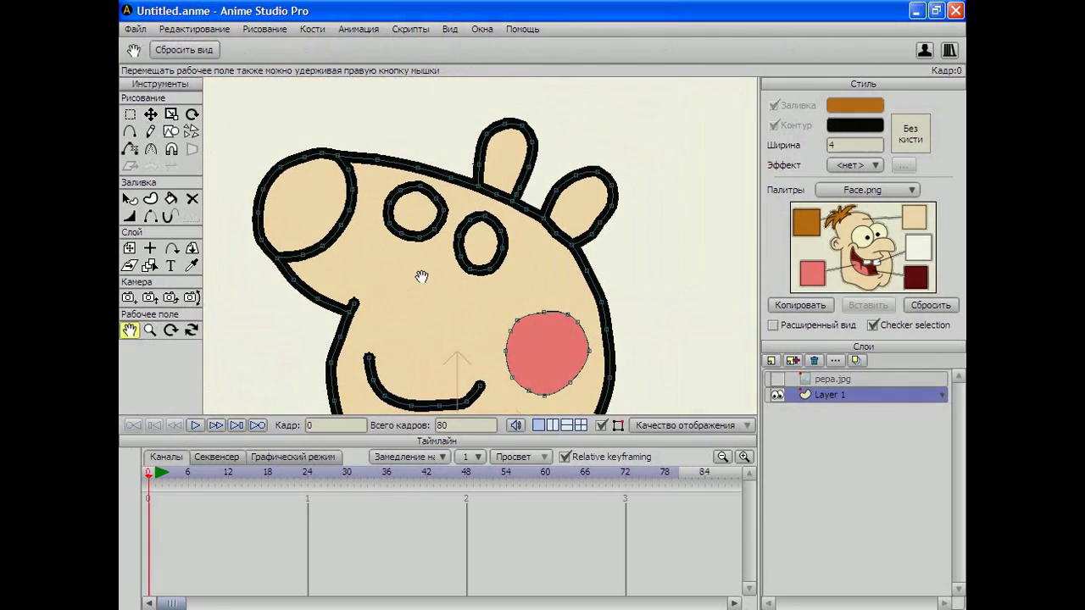
Fill both eye circles with the palette's white, keeping the black outline, and hide the pepa.jpg reference.
{"action": "left_click", "coordinate": [150, 114]}
{"action": "left_click", "coordinate": [489, 222]}
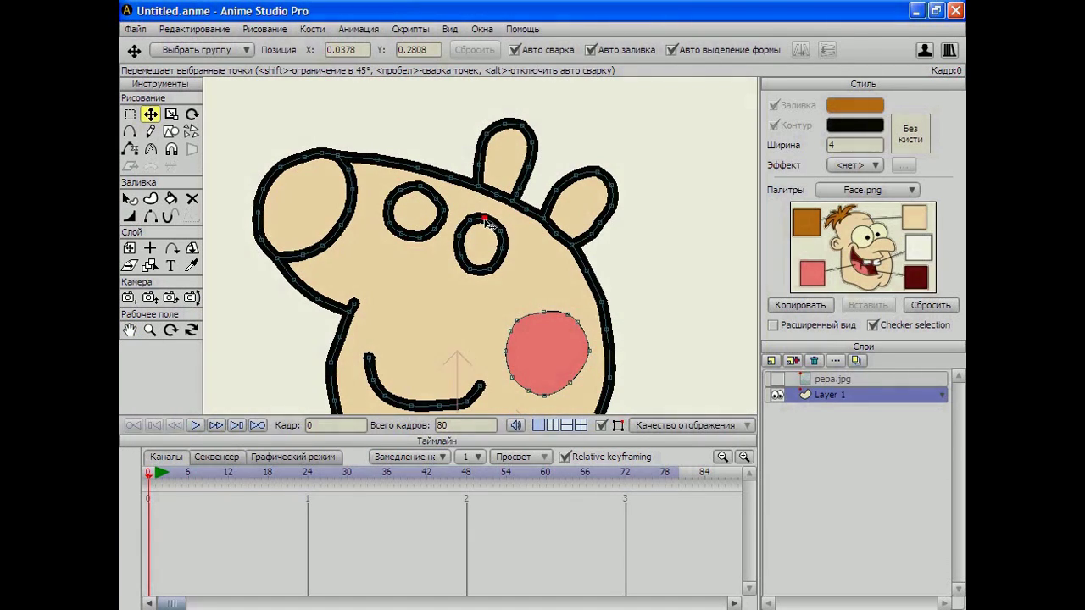
{"action": "left_click", "coordinate": [505, 234]}
{"action": "left_click", "coordinate": [777, 379]}
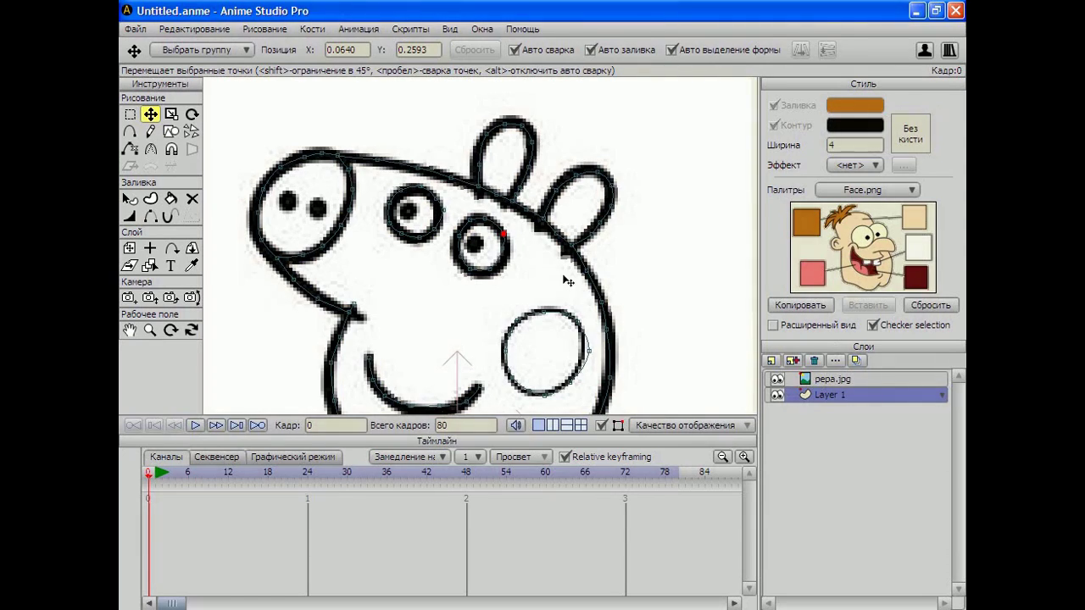
{"action": "left_click", "coordinate": [498, 269]}
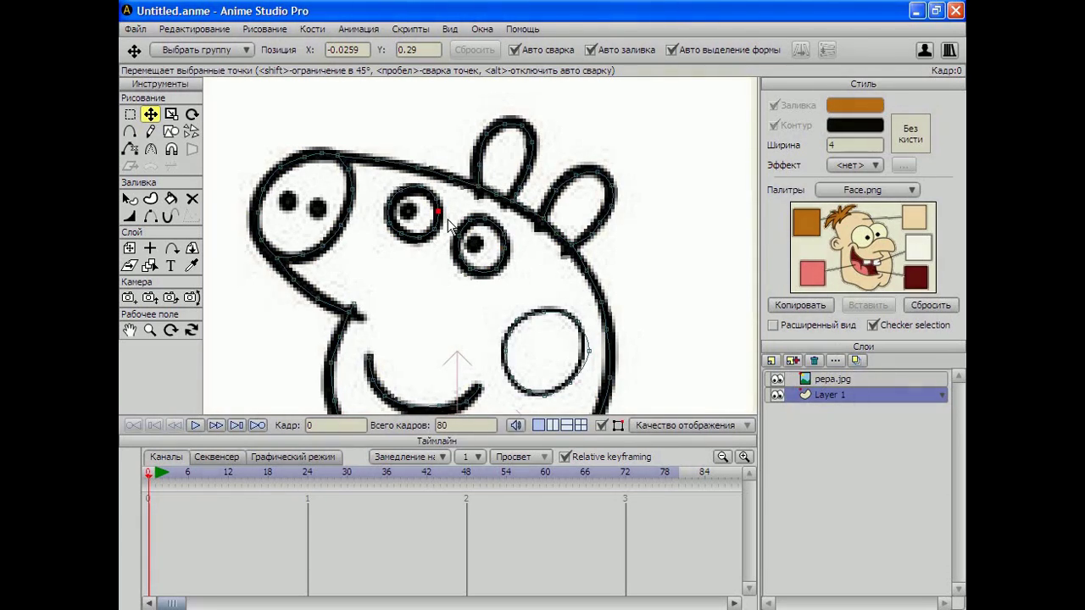
{"action": "left_click", "coordinate": [915, 247]}
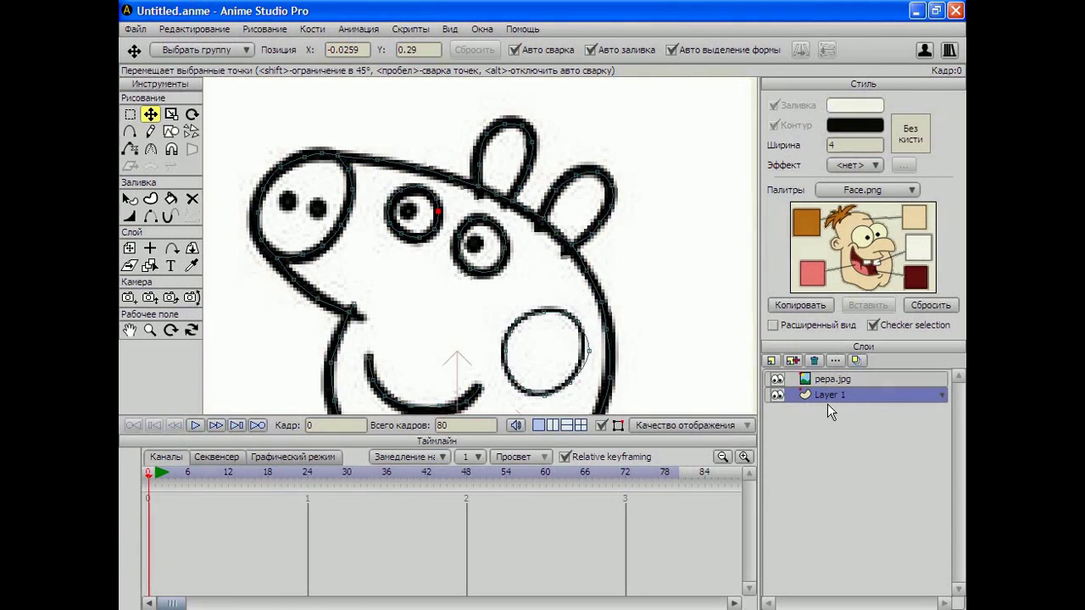
{"action": "left_click", "coordinate": [170, 199]}
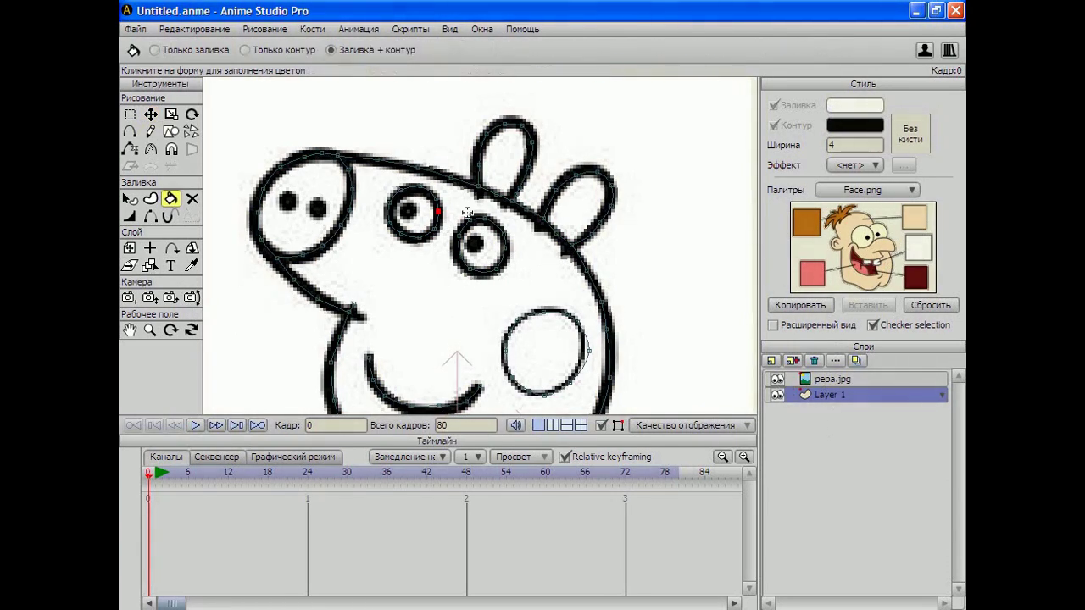
{"action": "left_click", "coordinate": [428, 214]}
{"action": "left_click", "coordinate": [777, 379]}
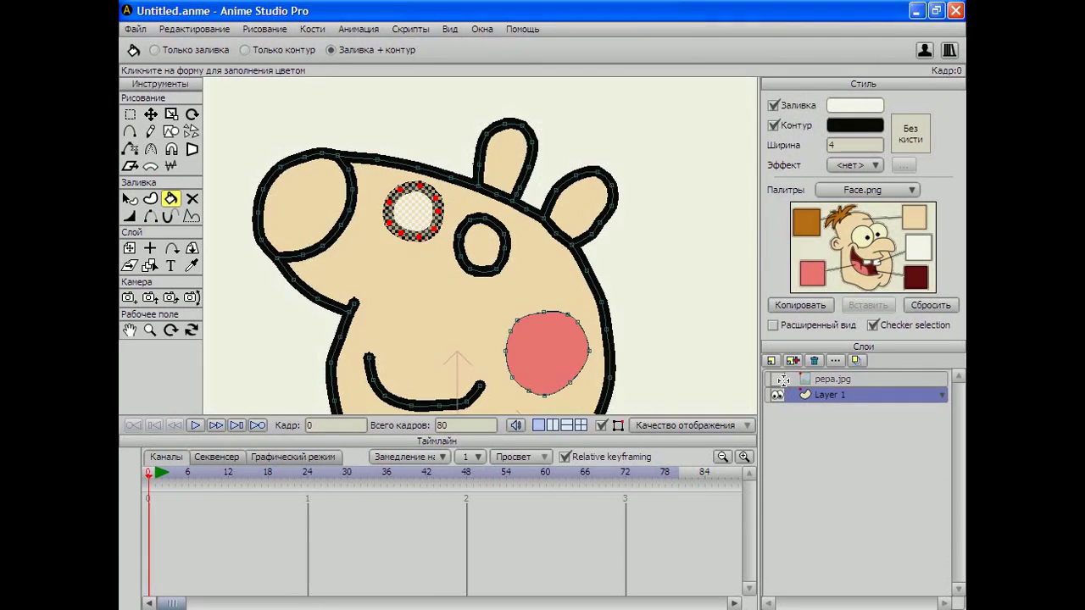
{"action": "left_click", "coordinate": [465, 231]}
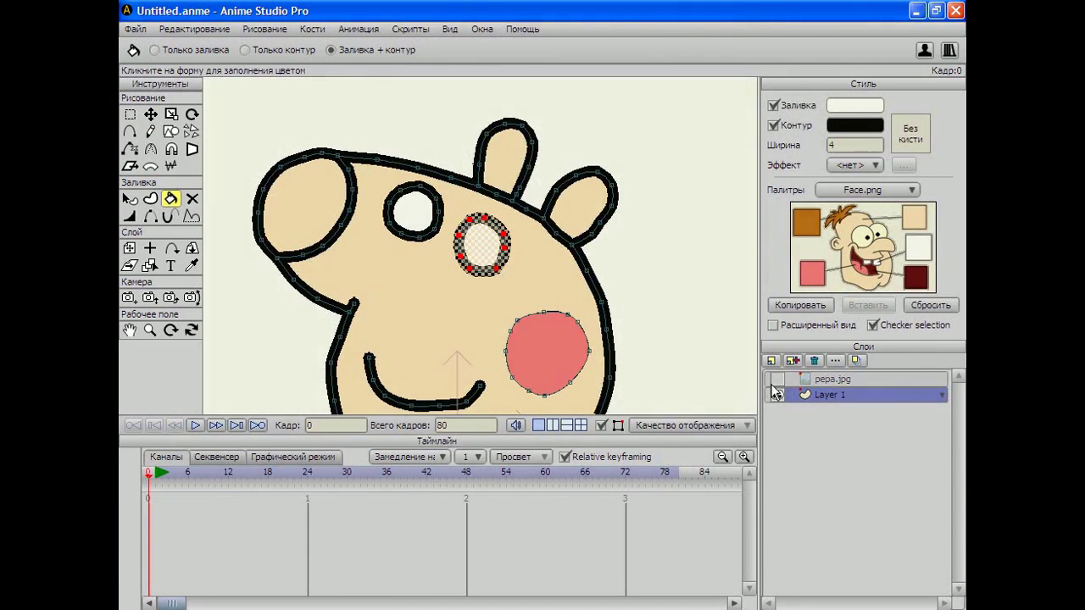
{"action": "left_click", "coordinate": [778, 379]}
{"action": "left_click", "coordinate": [777, 380]}
{"action": "left_click", "coordinate": [837, 108]}
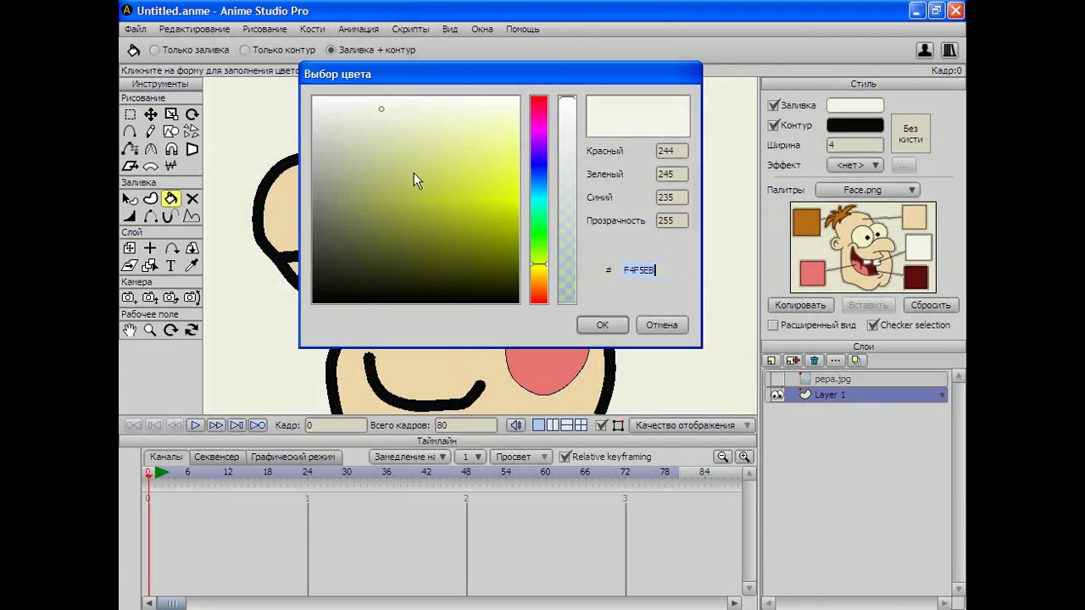
{"action": "left_click", "coordinate": [662, 324]}
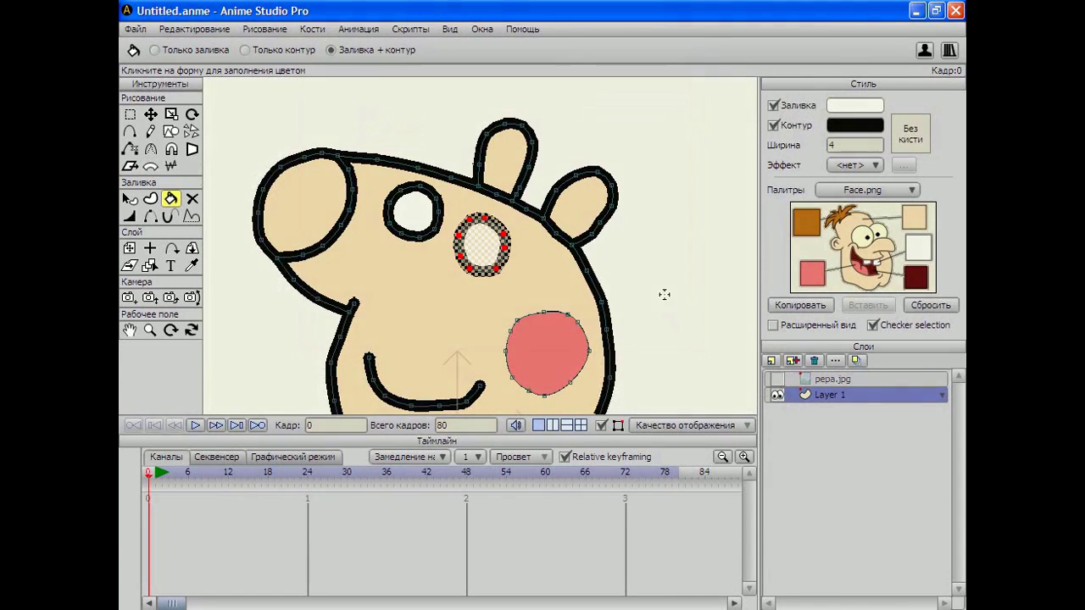
Deselect the eye and set the fill colour for new ellipse shapes to black 0A0A0A.
{"action": "left_click", "coordinate": [150, 114]}
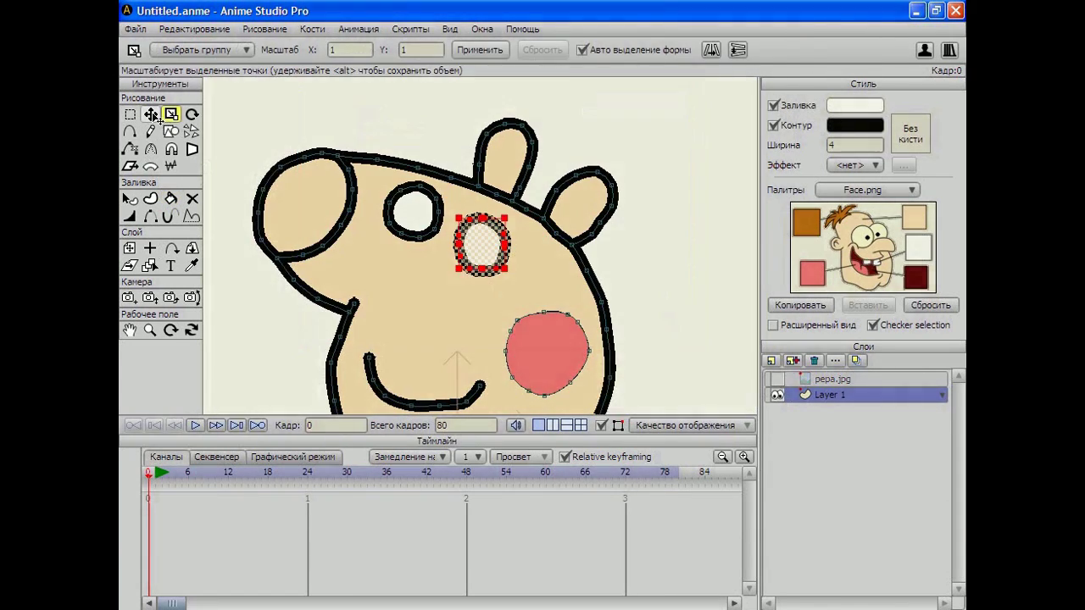
{"action": "left_click", "coordinate": [329, 126]}
{"action": "left_click", "coordinate": [171, 132]}
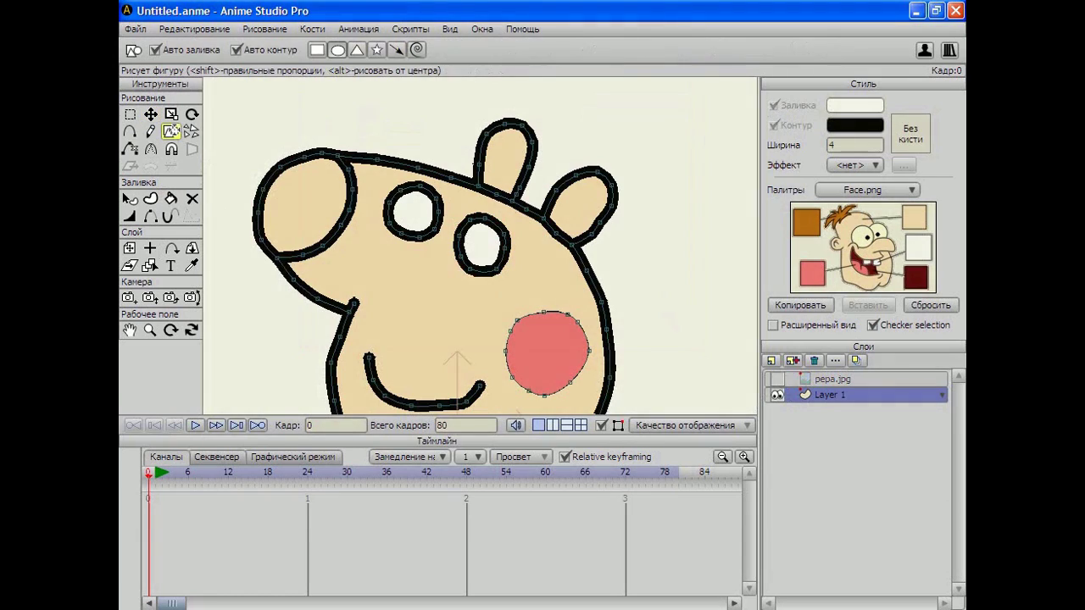
{"action": "left_click", "coordinate": [855, 105]}
{"action": "left_click", "coordinate": [336, 290]}
{"action": "left_click", "coordinate": [320, 295]}
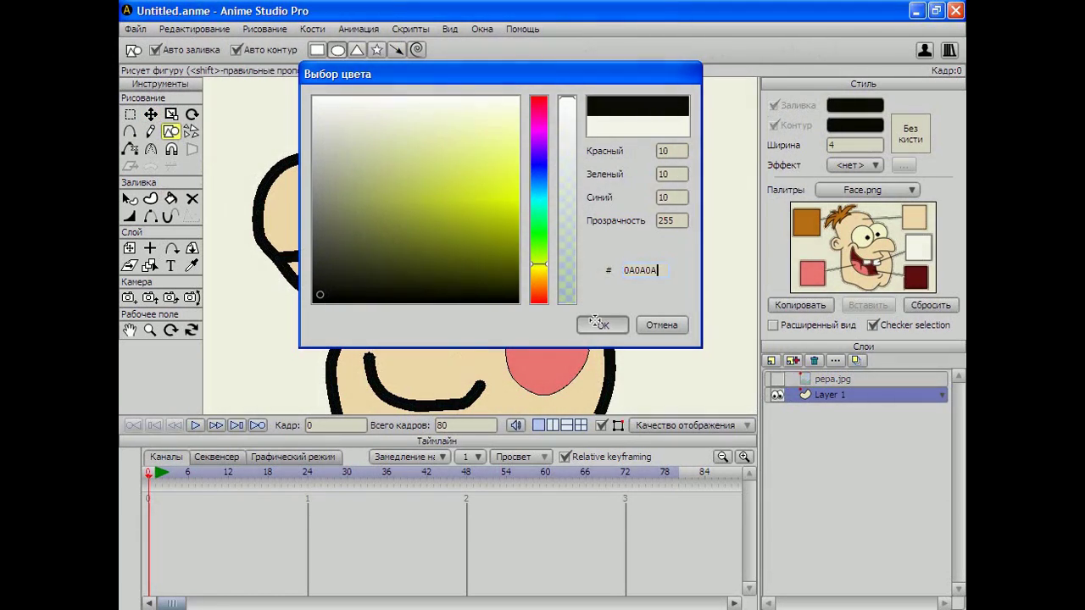
{"action": "left_click", "coordinate": [599, 325]}
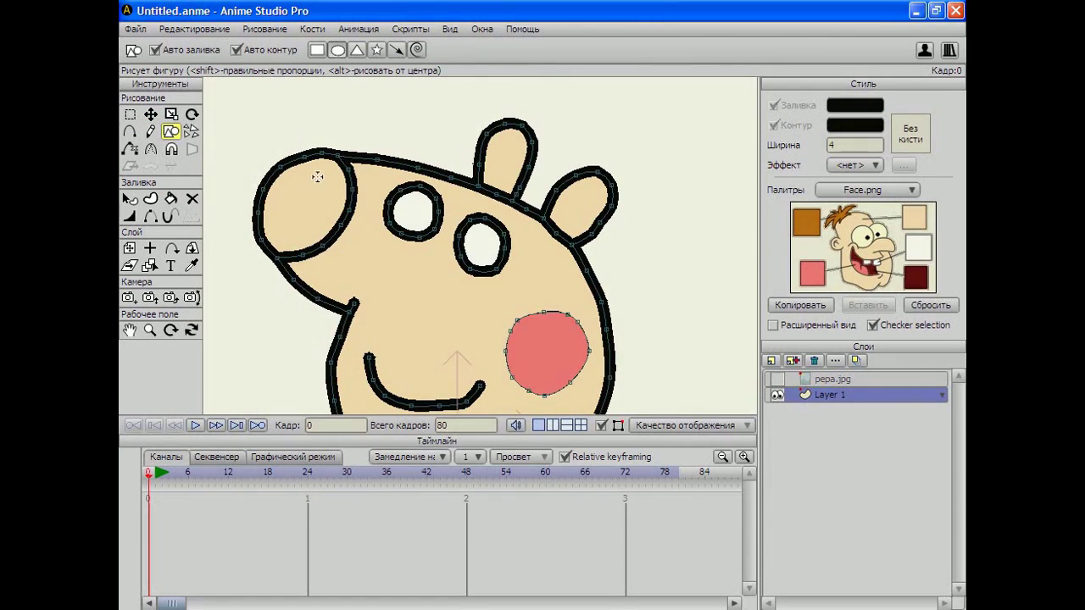
Draw a small ellipse over the left nostril of the reference and fill it black with a black outline.
{"action": "left_click", "coordinate": [778, 379]}
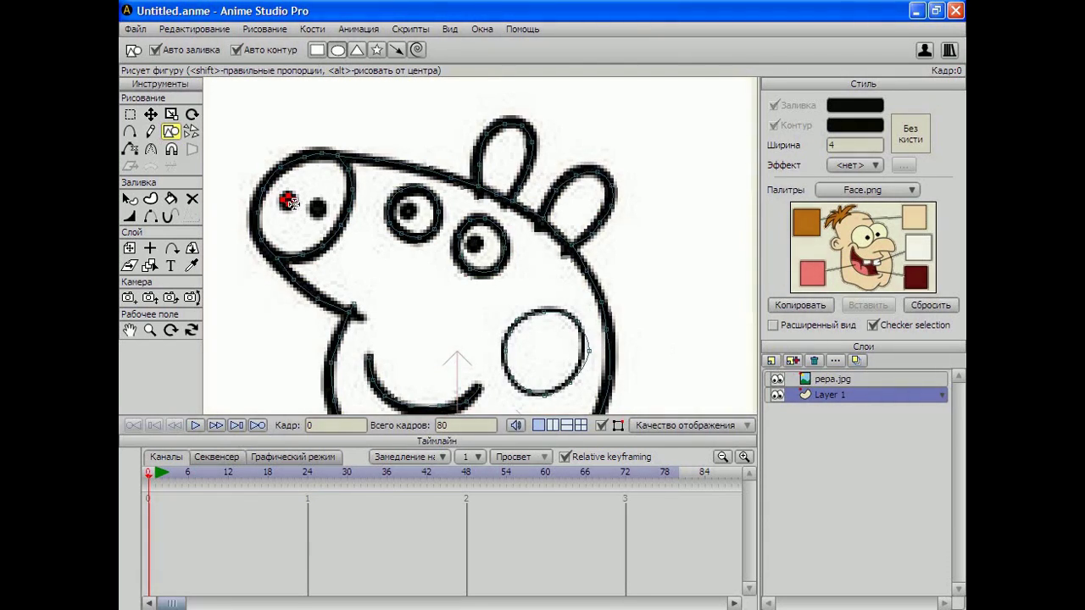
{"action": "key", "text": "p"}
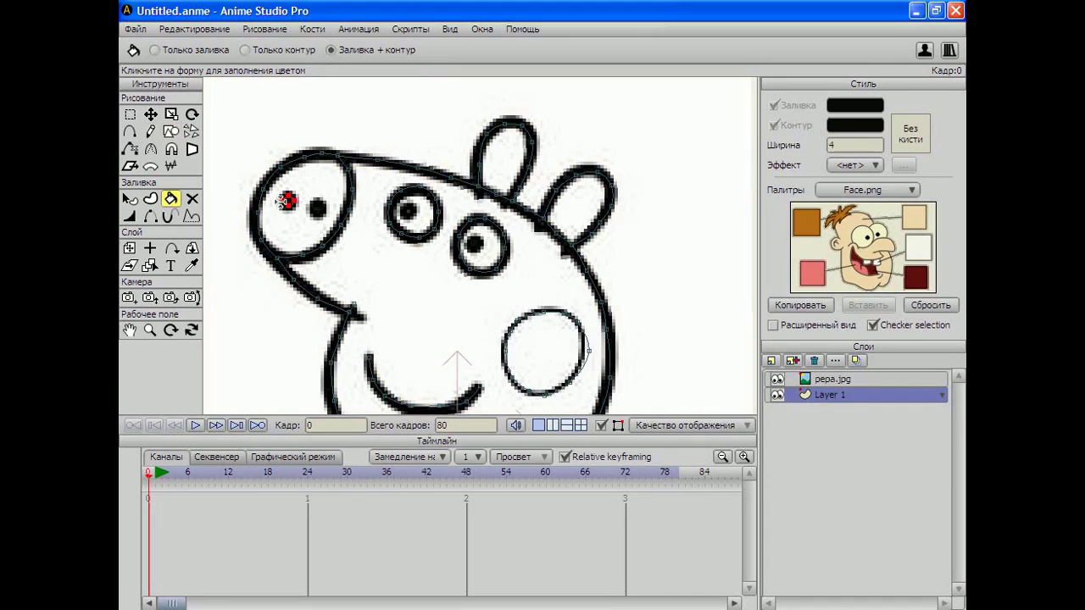
{"action": "left_click", "coordinate": [288, 200]}
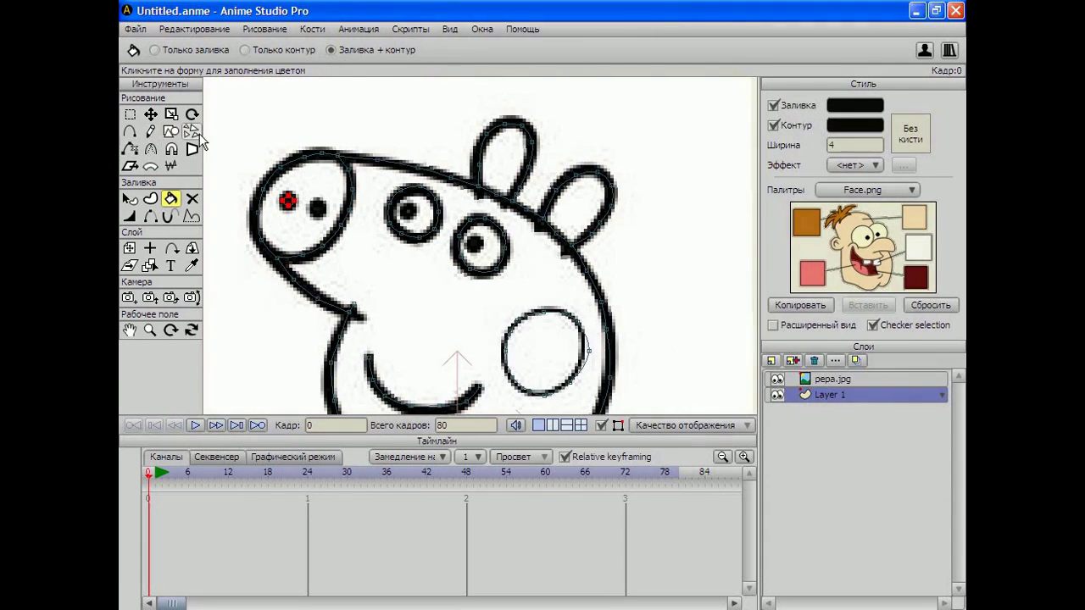
{"action": "left_click", "coordinate": [778, 379]}
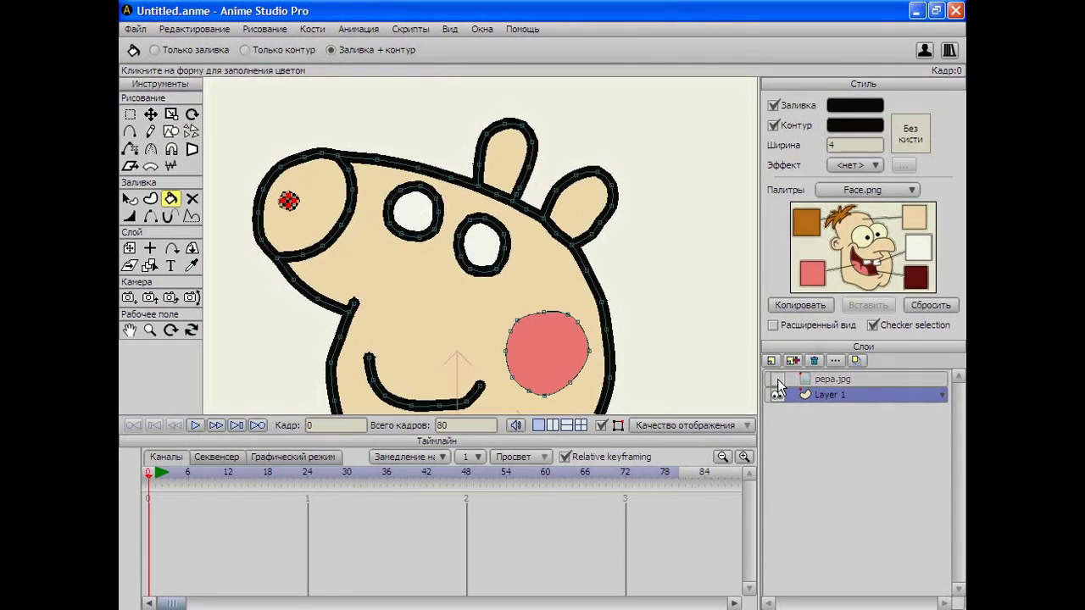
Render the current frame to check the character, and close the render preview.
{"action": "left_click", "coordinate": [136, 29]}
{"action": "mouse_move", "coordinate": [175, 223]}
{"action": "left_click", "coordinate": [190, 243]}
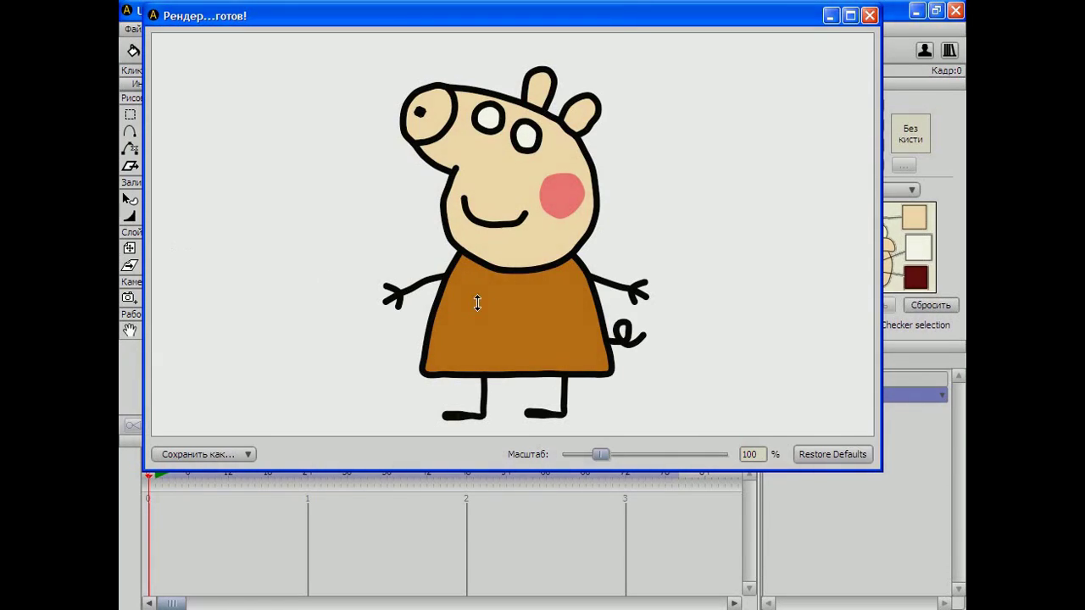
{"action": "left_click", "coordinate": [869, 15]}
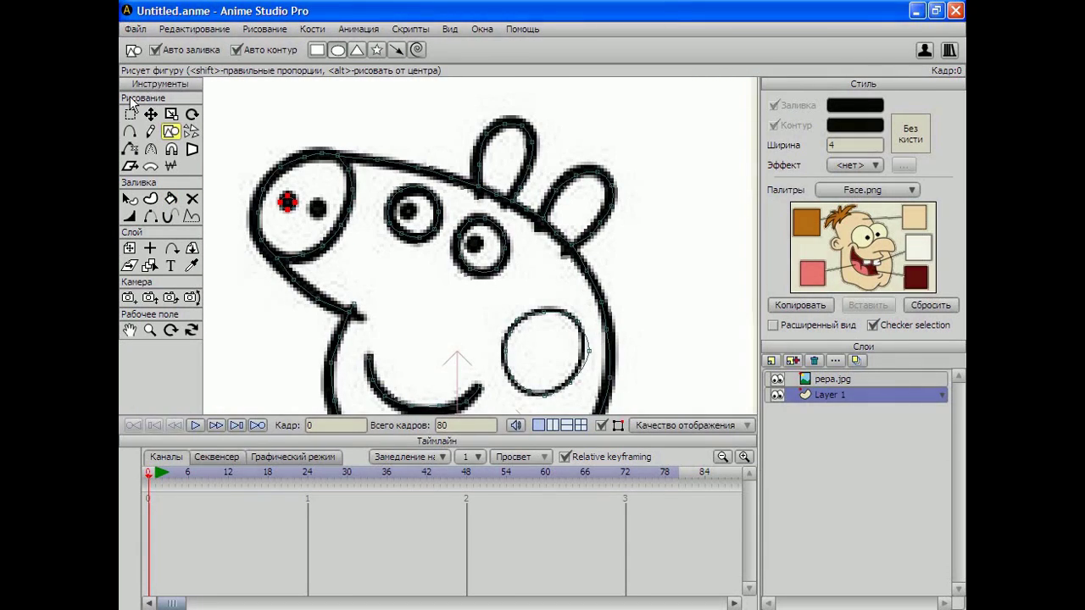
Hide the pepa.jpg reference, paste a copy of the black nostril ellipse and place it as the snout's right nostril.
{"action": "left_click", "coordinate": [170, 199]}
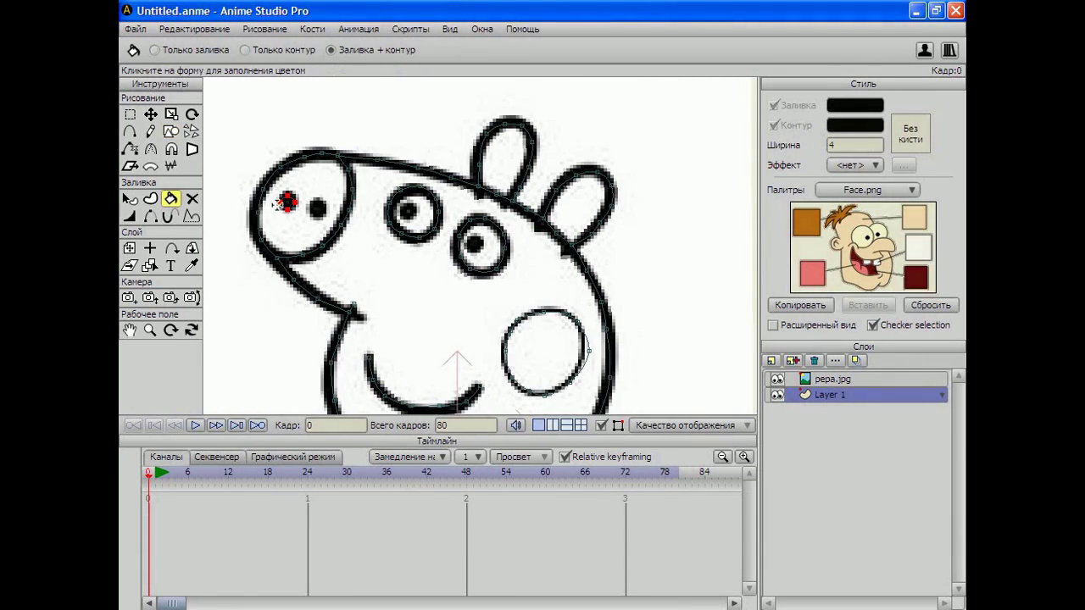
{"action": "left_click", "coordinate": [777, 379]}
{"action": "left_click", "coordinate": [192, 32]}
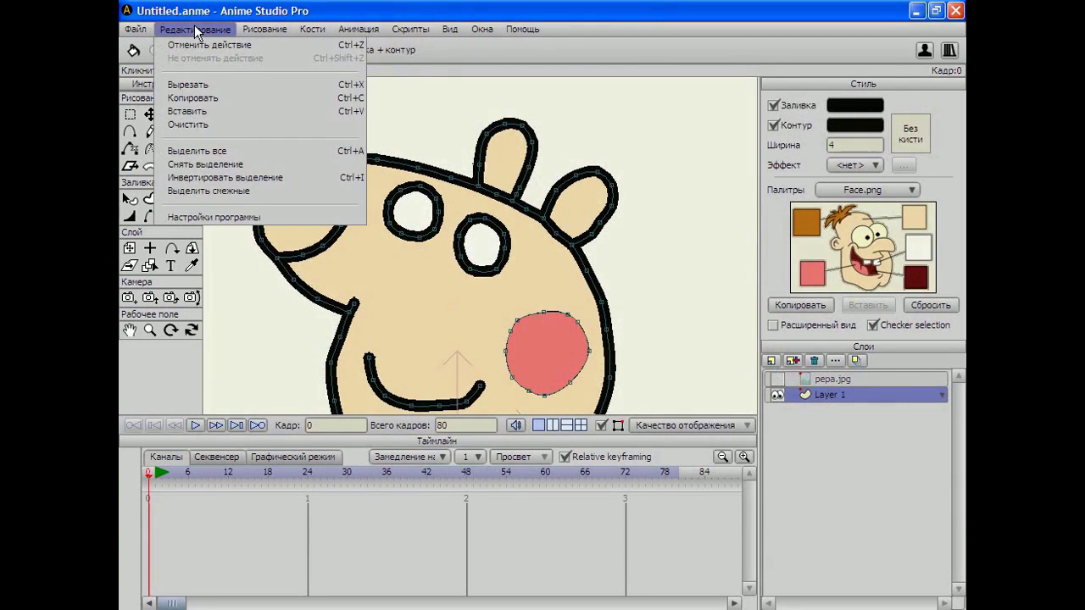
{"action": "left_click", "coordinate": [187, 111]}
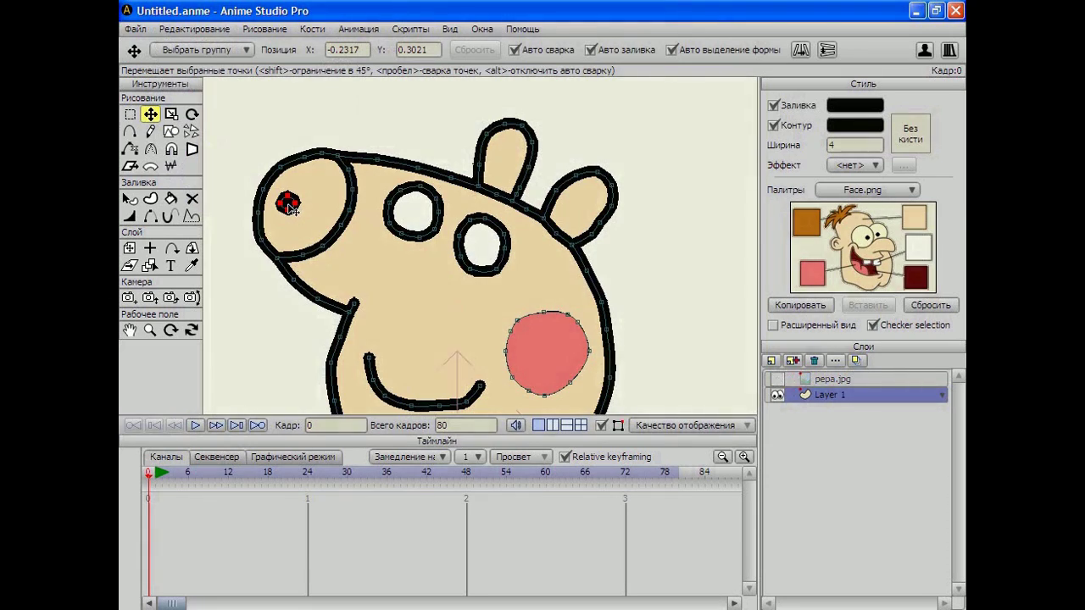
{"action": "left_click_drag", "start_coordinate": [291, 208], "coordinate": [327, 209]}
Compare the traced head and nostrils with the drawing underneath by toggling the visibility of the pepa.jpg reference.
{"action": "left_click", "coordinate": [778, 380]}
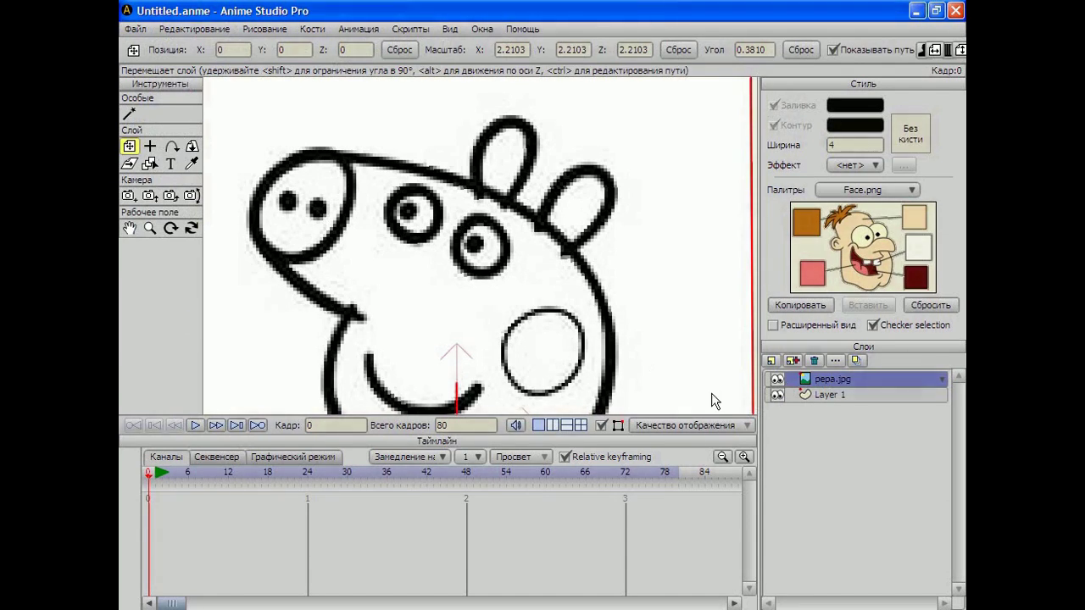
{"action": "left_click", "coordinate": [776, 378]}
{"action": "left_click", "coordinate": [776, 378]}
{"action": "left_click", "coordinate": [777, 379]}
{"action": "left_click", "coordinate": [776, 379]}
{"action": "left_click", "coordinate": [776, 379]}
{"action": "left_click", "coordinate": [776, 379]}
{"action": "left_click", "coordinate": [776, 379]}
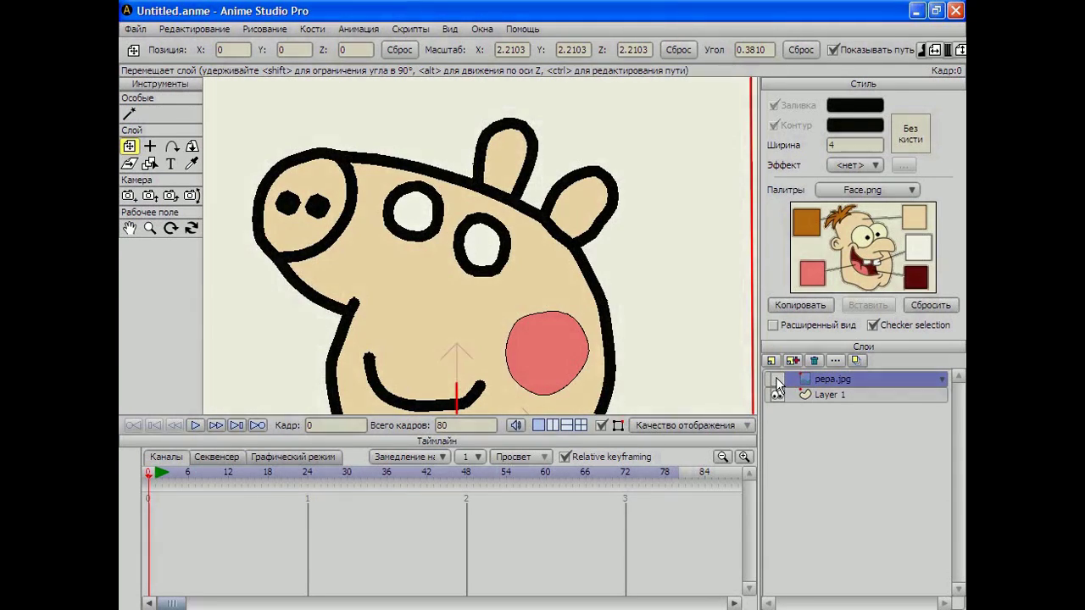
{"action": "left_click", "coordinate": [776, 378]}
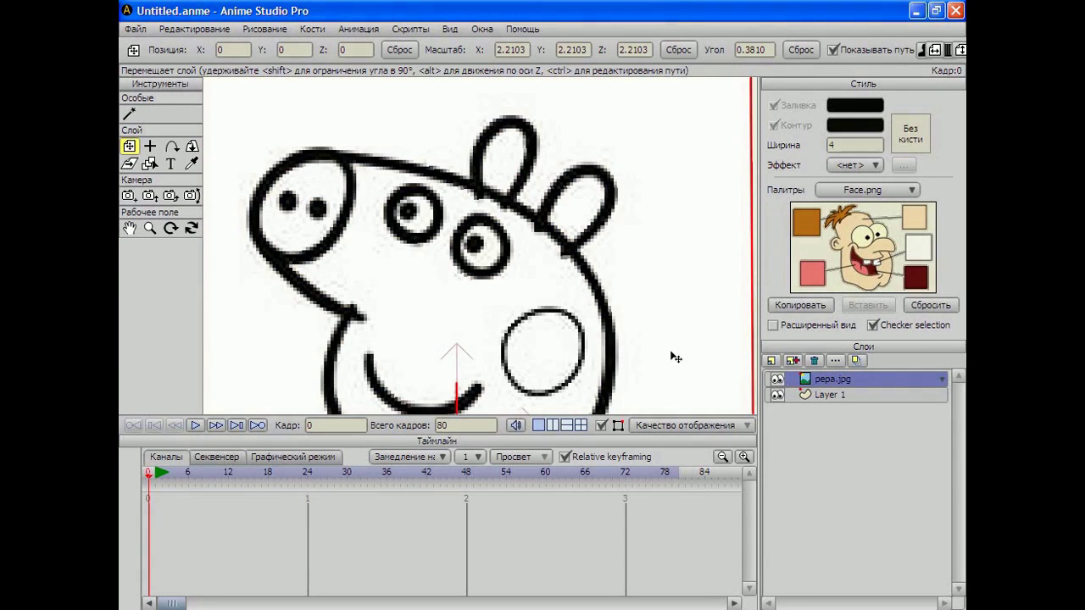
On Layer 1, paste a copy of the black nostril ellipse and place it over the left eye's pupil.
{"action": "left_click", "coordinate": [169, 32]}
{"action": "left_click", "coordinate": [805, 397]}
{"action": "left_click", "coordinate": [819, 396]}
{"action": "left_click", "coordinate": [187, 29]}
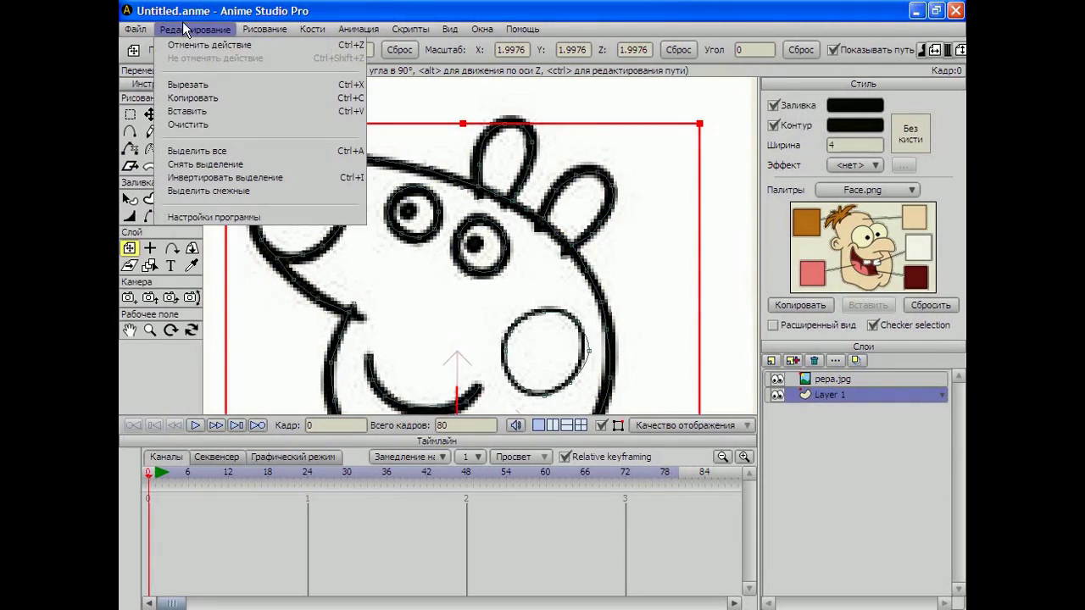
{"action": "left_click", "coordinate": [212, 109]}
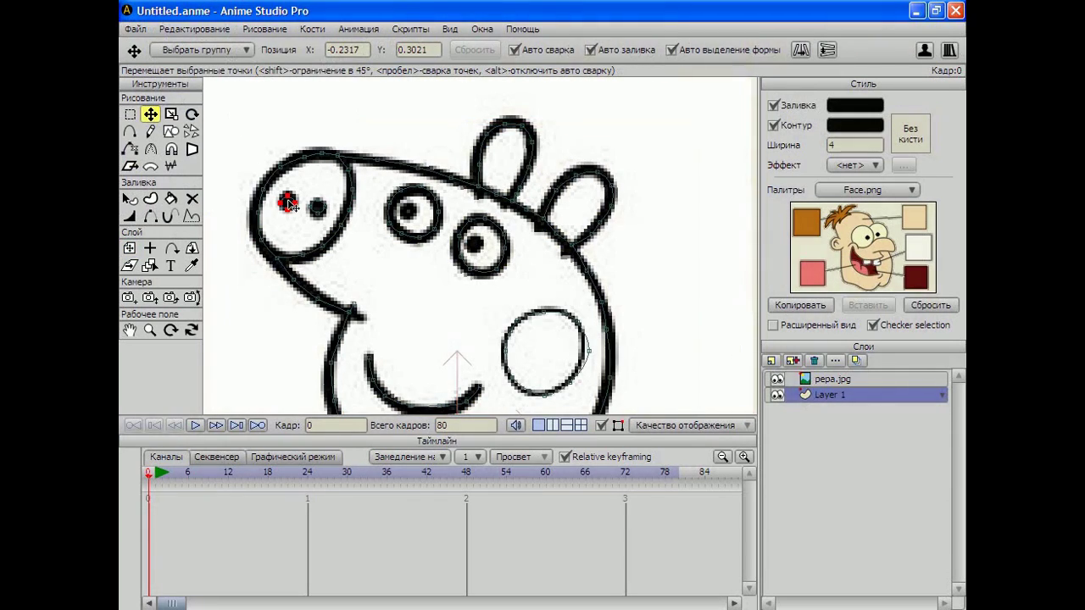
{"action": "left_click_drag", "start_coordinate": [288, 205], "coordinate": [408, 211]}
Paste another copy of the black ellipse and place it over the right eye's pupil.
{"action": "left_click", "coordinate": [192, 32]}
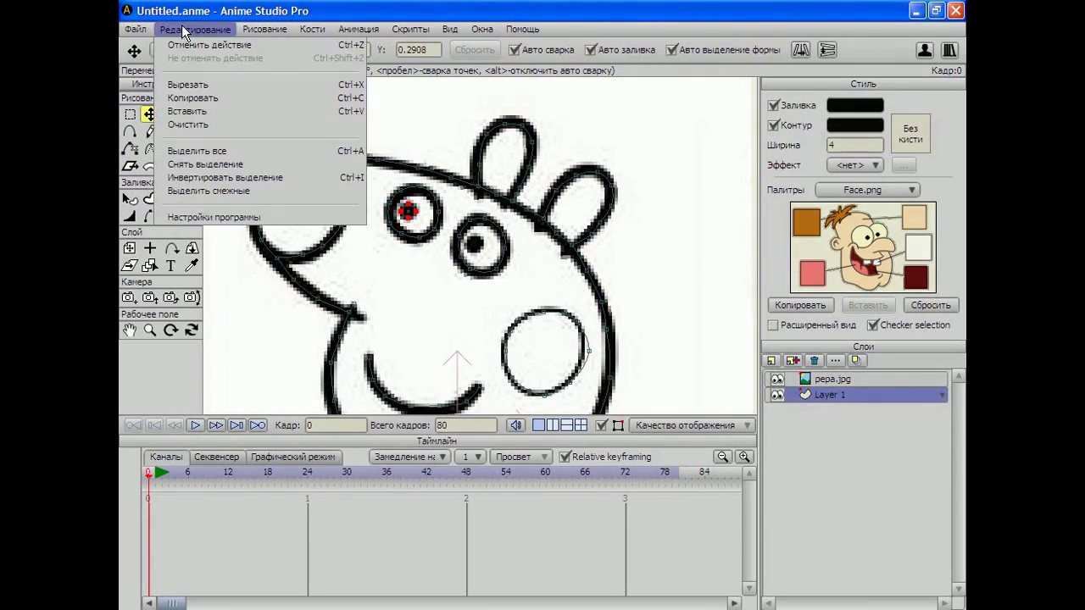
{"action": "left_click", "coordinate": [211, 109]}
{"action": "left_click_drag", "start_coordinate": [288, 204], "coordinate": [474, 243]}
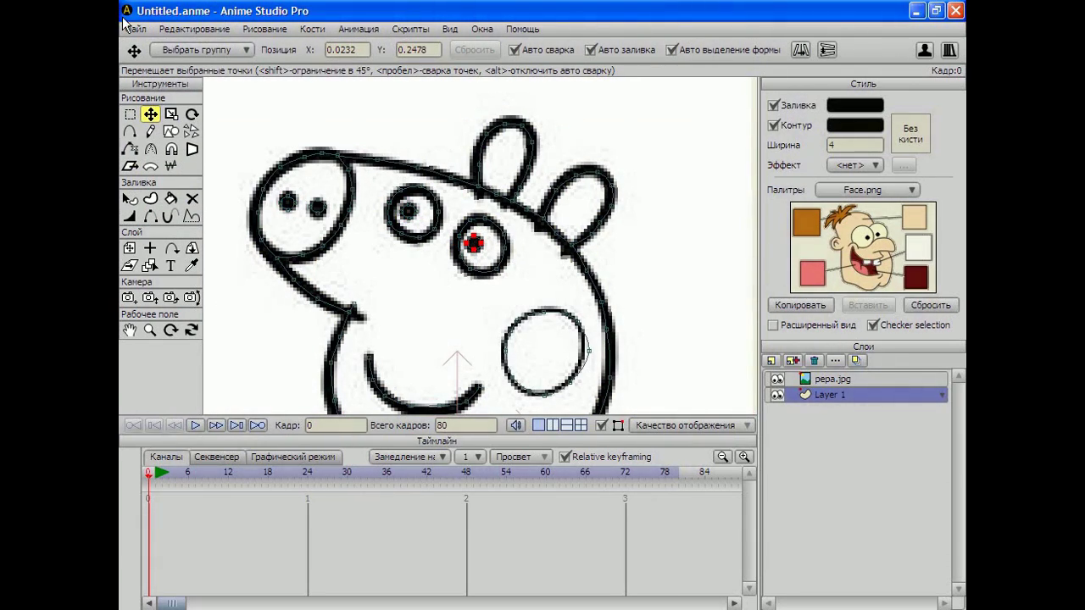
Render the current frame to check the nostrils and pupils, and hide the pepa.jpg reference.
{"action": "left_click", "coordinate": [136, 29]}
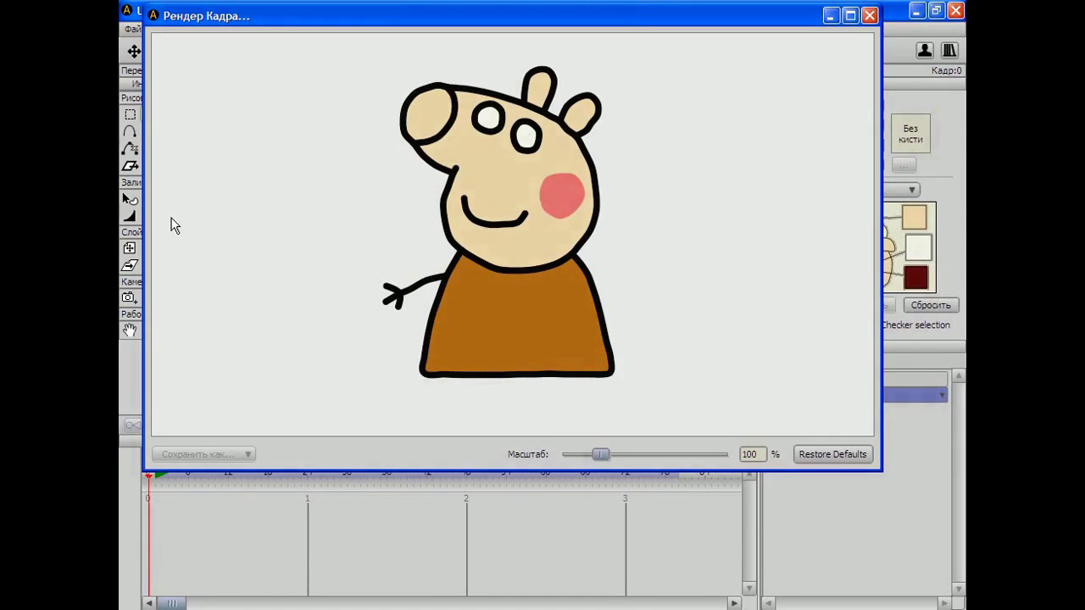
{"action": "left_click", "coordinate": [161, 243]}
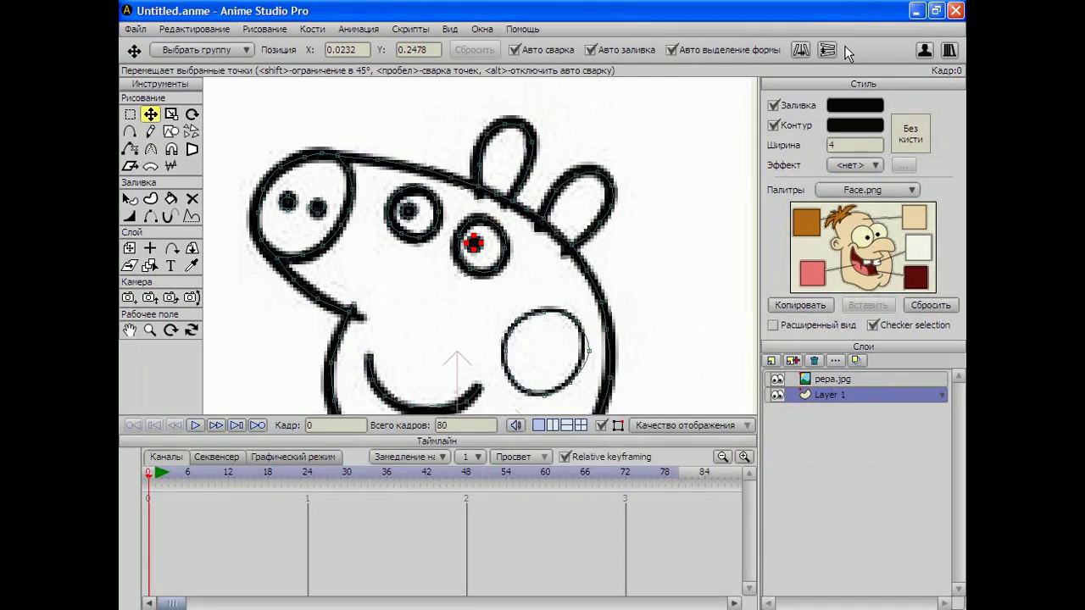
{"action": "left_click", "coordinate": [869, 15]}
{"action": "left_click", "coordinate": [777, 379]}
{"action": "left_click", "coordinate": [136, 29]}
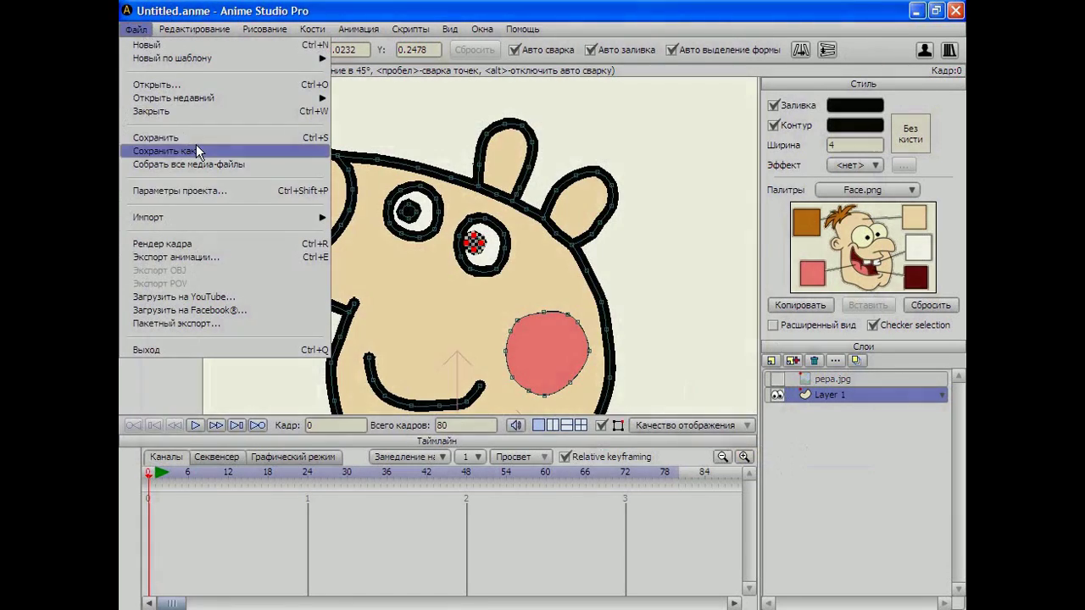
{"action": "left_click", "coordinate": [216, 243]}
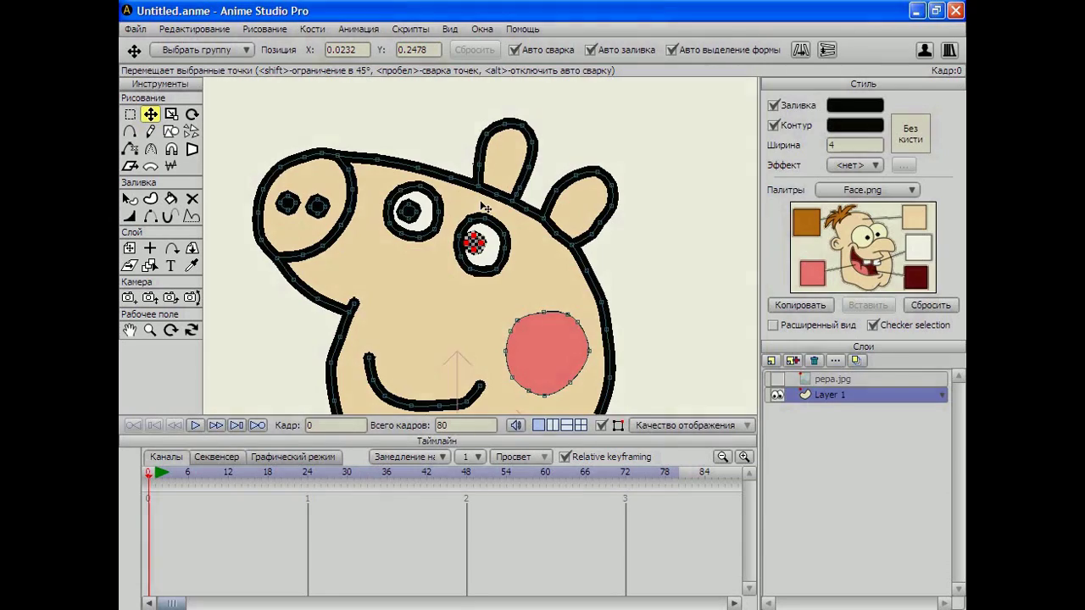
Add a short line segment continuing the snout's lower line past the jaw corner into the face.
{"action": "scroll", "coordinate": [365, 277], "scroll_direction": "up", "scroll_amount": 2}
{"action": "left_click", "coordinate": [130, 332]}
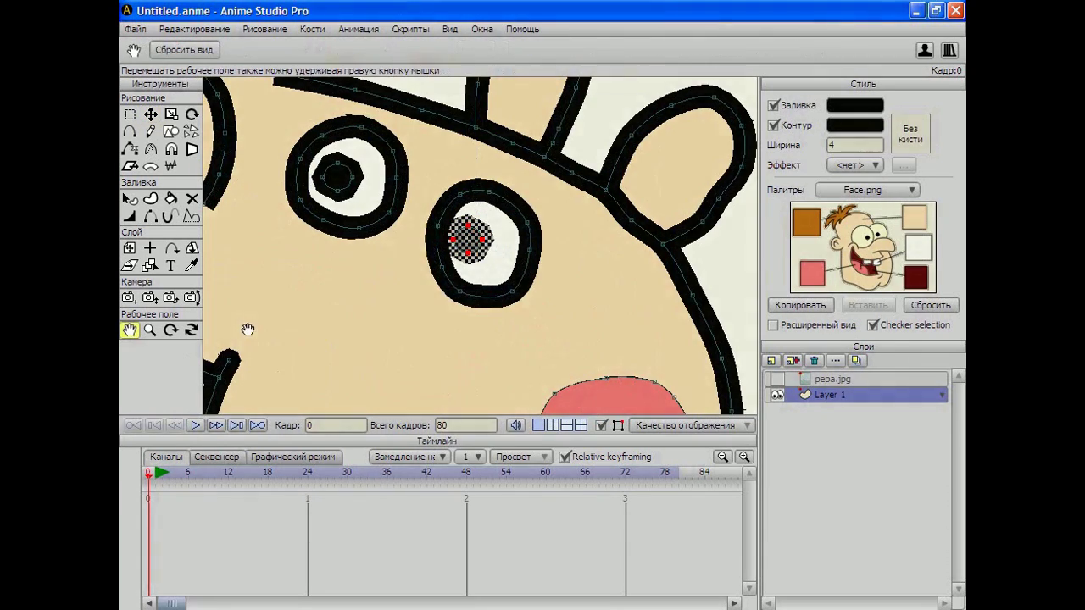
{"action": "left_click_drag", "start_coordinate": [246, 328], "coordinate": [446, 170]}
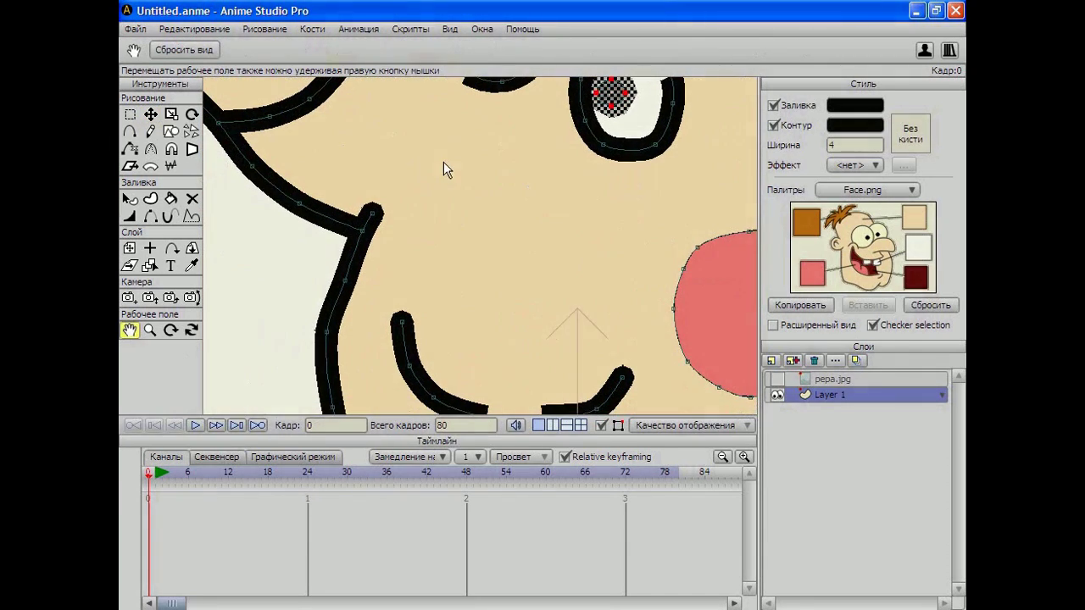
{"action": "left_click", "coordinate": [129, 132]}
{"action": "left_click_drag", "start_coordinate": [364, 231], "coordinate": [390, 242]}
Select both end points of the new jaw-corner segment and create an outline shape from it.
{"action": "left_click", "coordinate": [129, 115]}
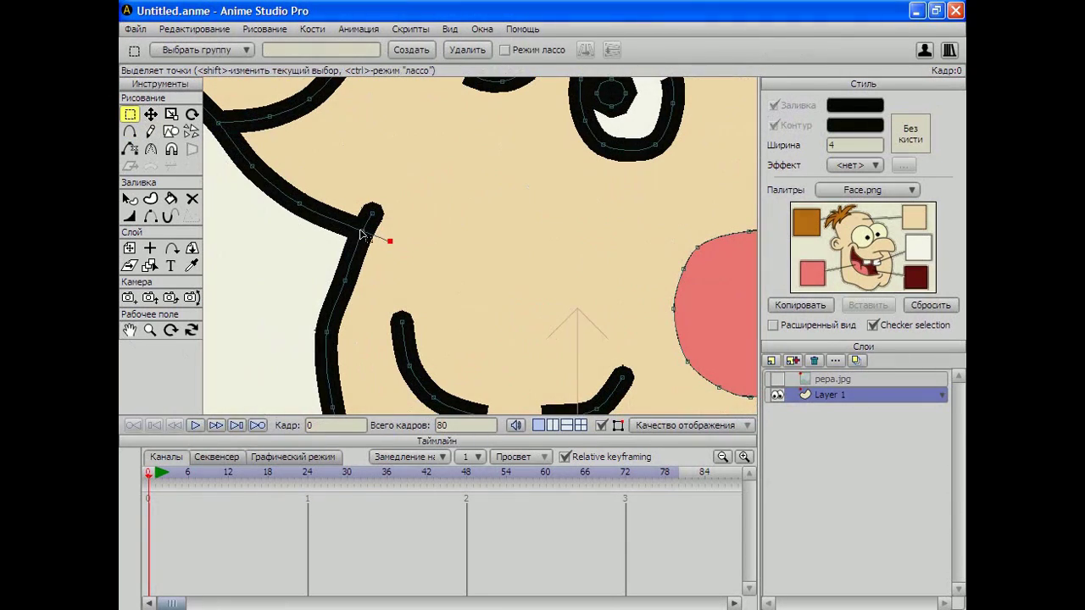
{"action": "left_click", "coordinate": [362, 232], "text": "shift"}
{"action": "left_click", "coordinate": [150, 198]}
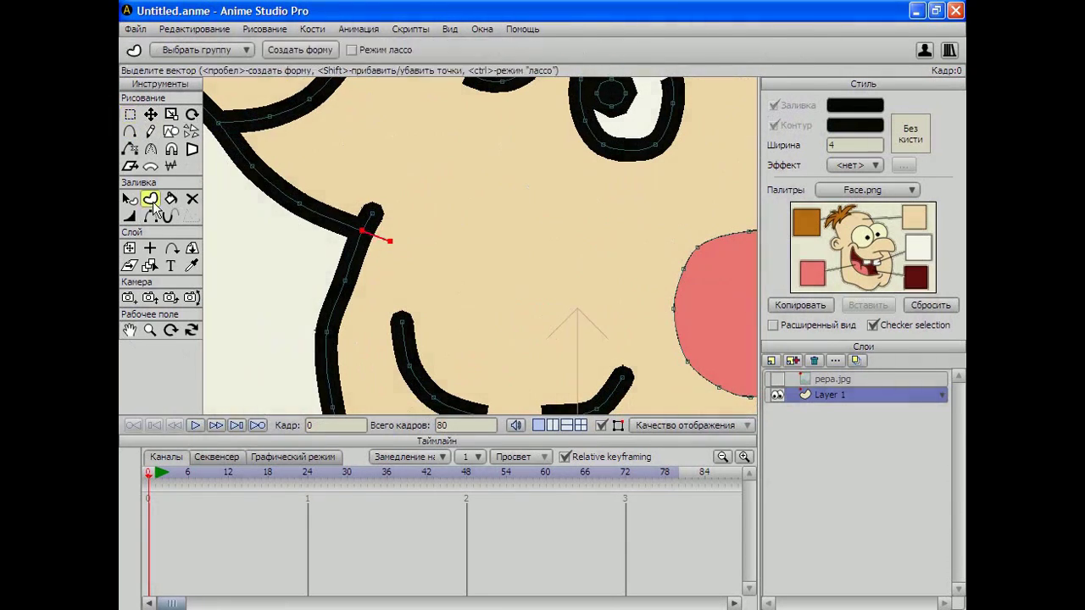
{"action": "left_click", "coordinate": [331, 52]}
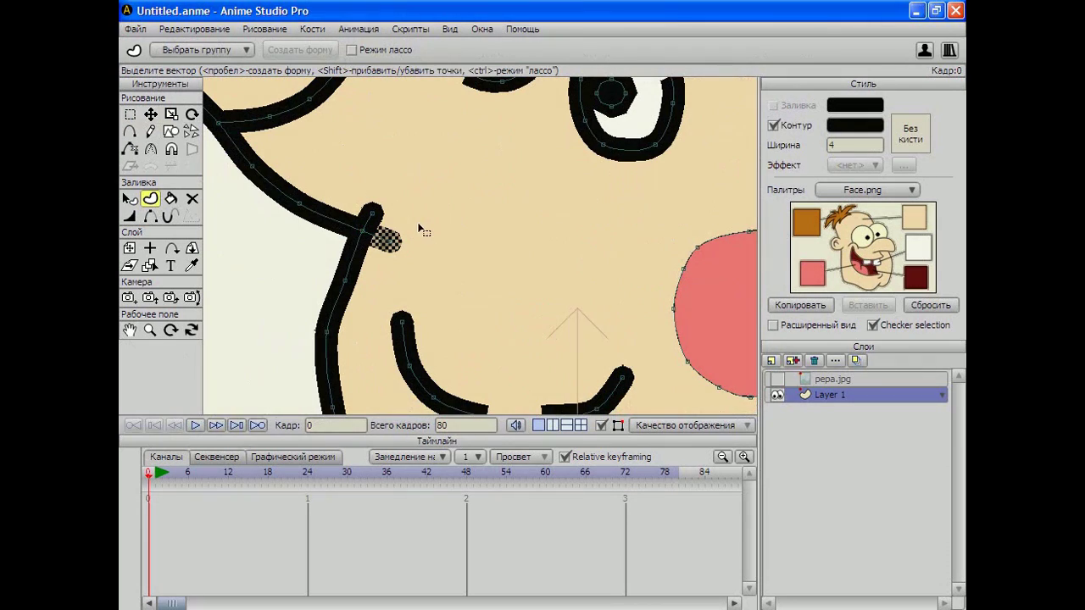
Fine-tune single points on the right ear, the left jaw contour and the smile to adjust their curves.
{"action": "scroll", "coordinate": [421, 223], "scroll_direction": "down", "scroll_amount": 5}
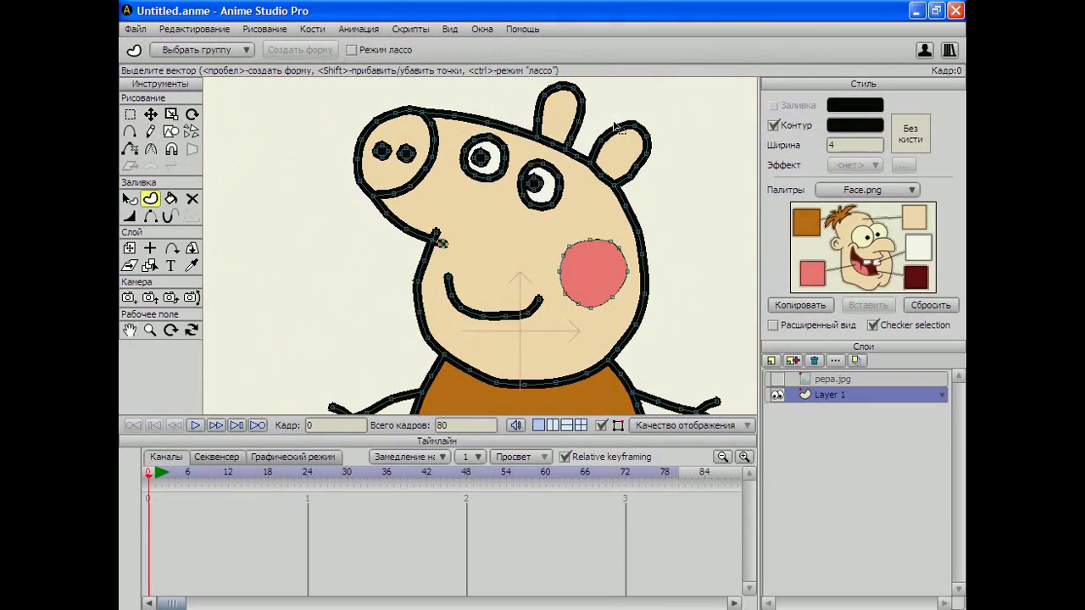
{"action": "left_click", "coordinate": [150, 114]}
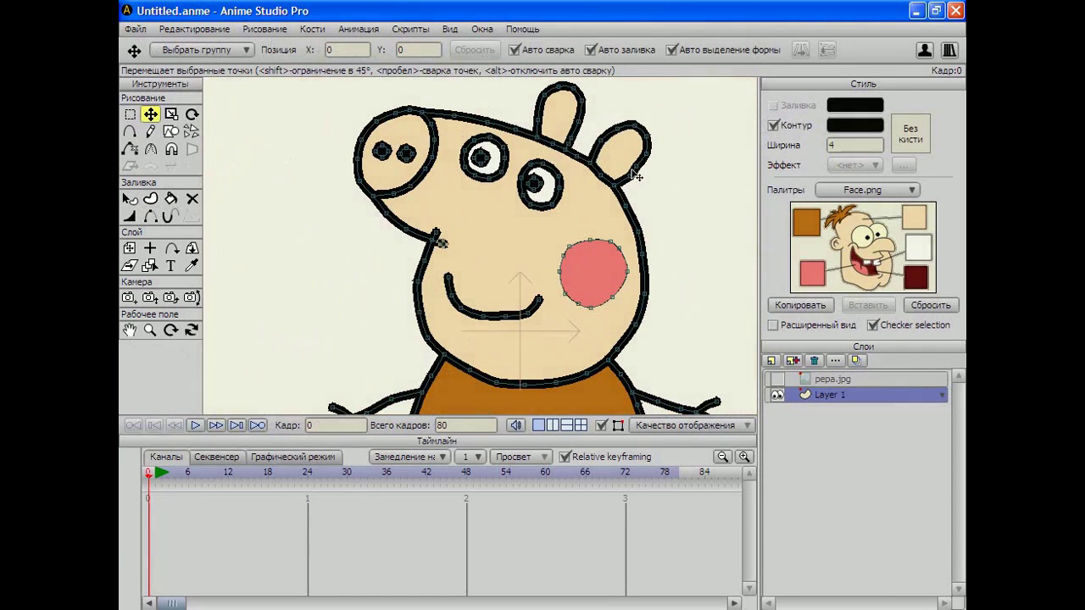
{"action": "left_click", "coordinate": [638, 166]}
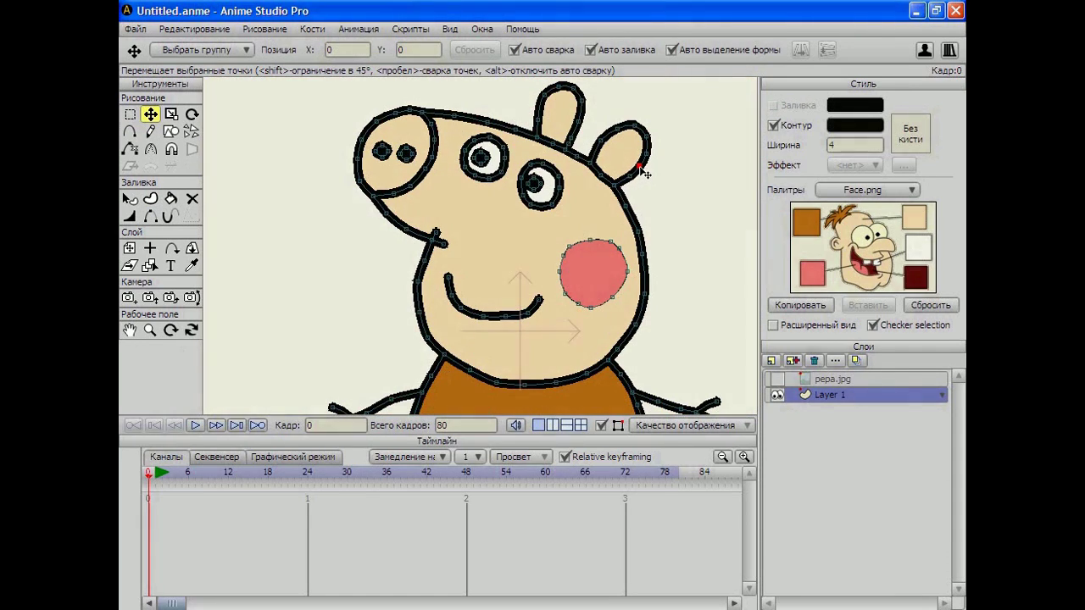
{"action": "left_click", "coordinate": [642, 169]}
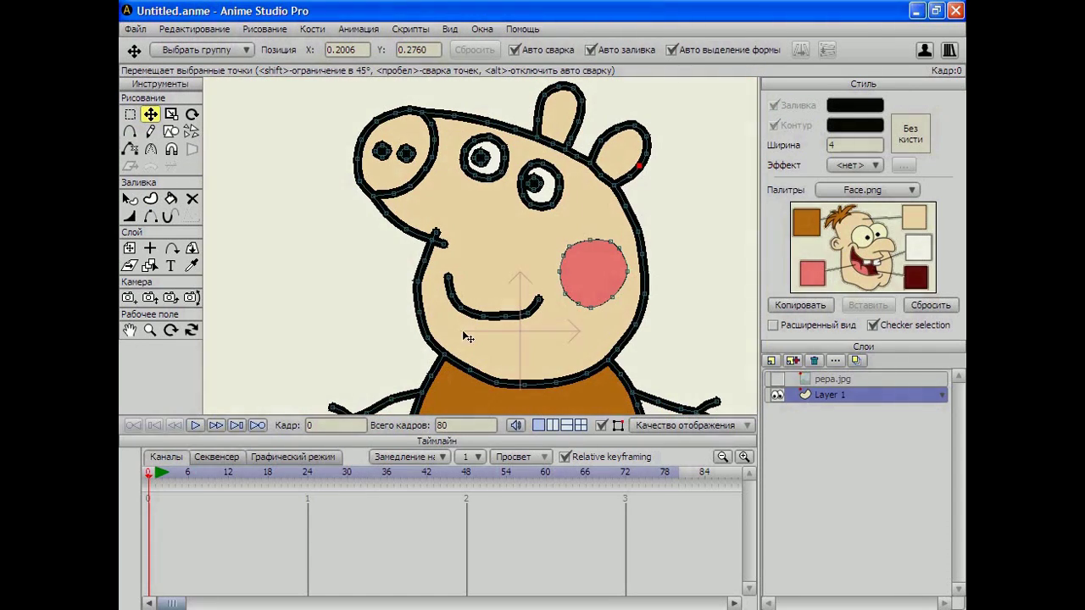
{"action": "left_click", "coordinate": [420, 281]}
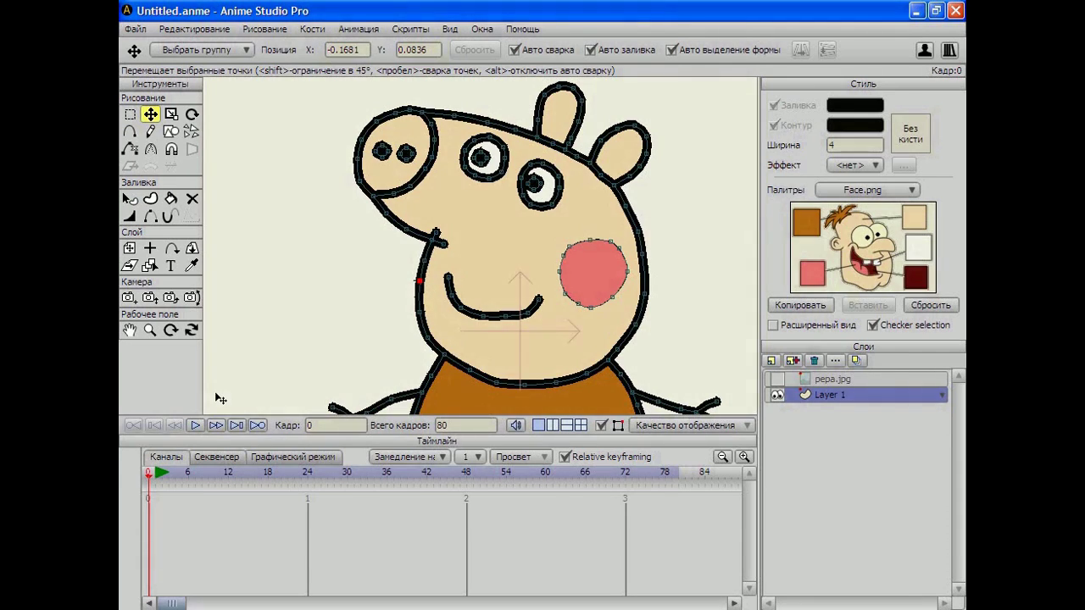
{"action": "left_click", "coordinate": [506, 317]}
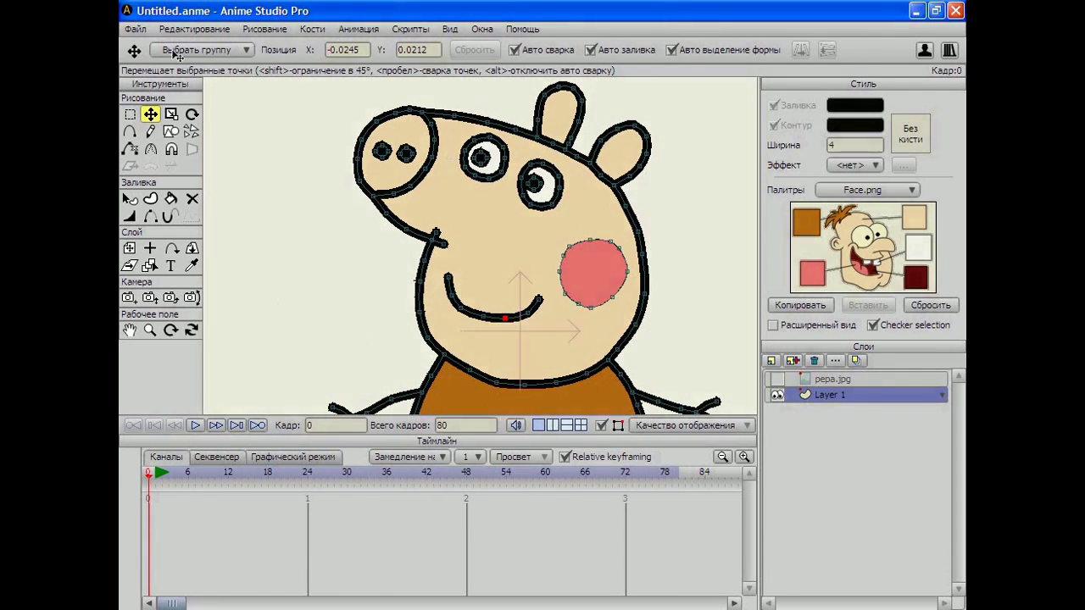
{"action": "left_click", "coordinate": [129, 330]}
{"action": "left_click_drag", "start_coordinate": [285, 342], "coordinate": [303, 327]}
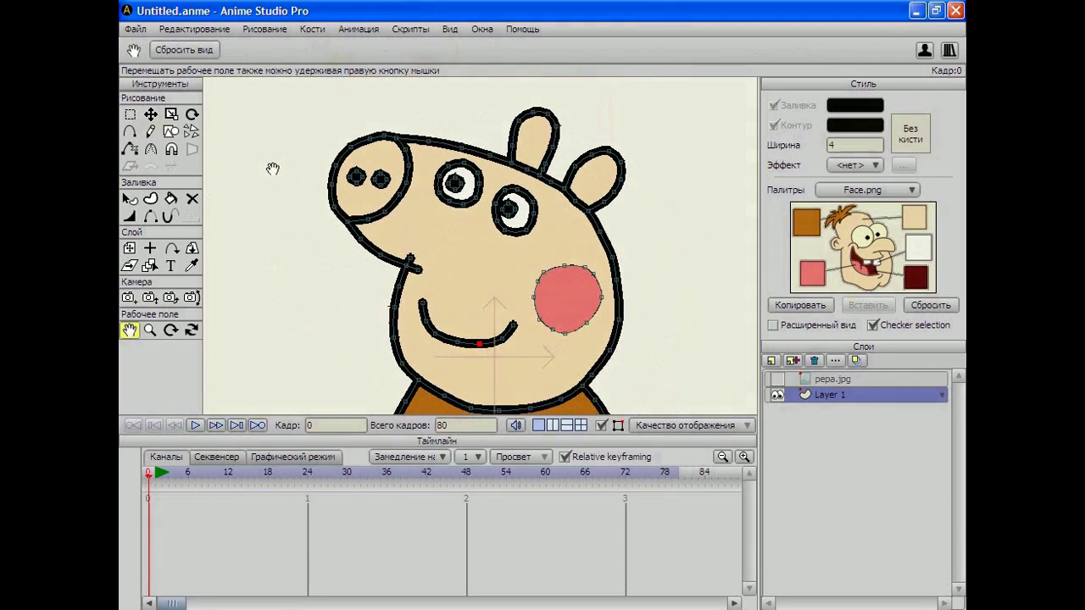